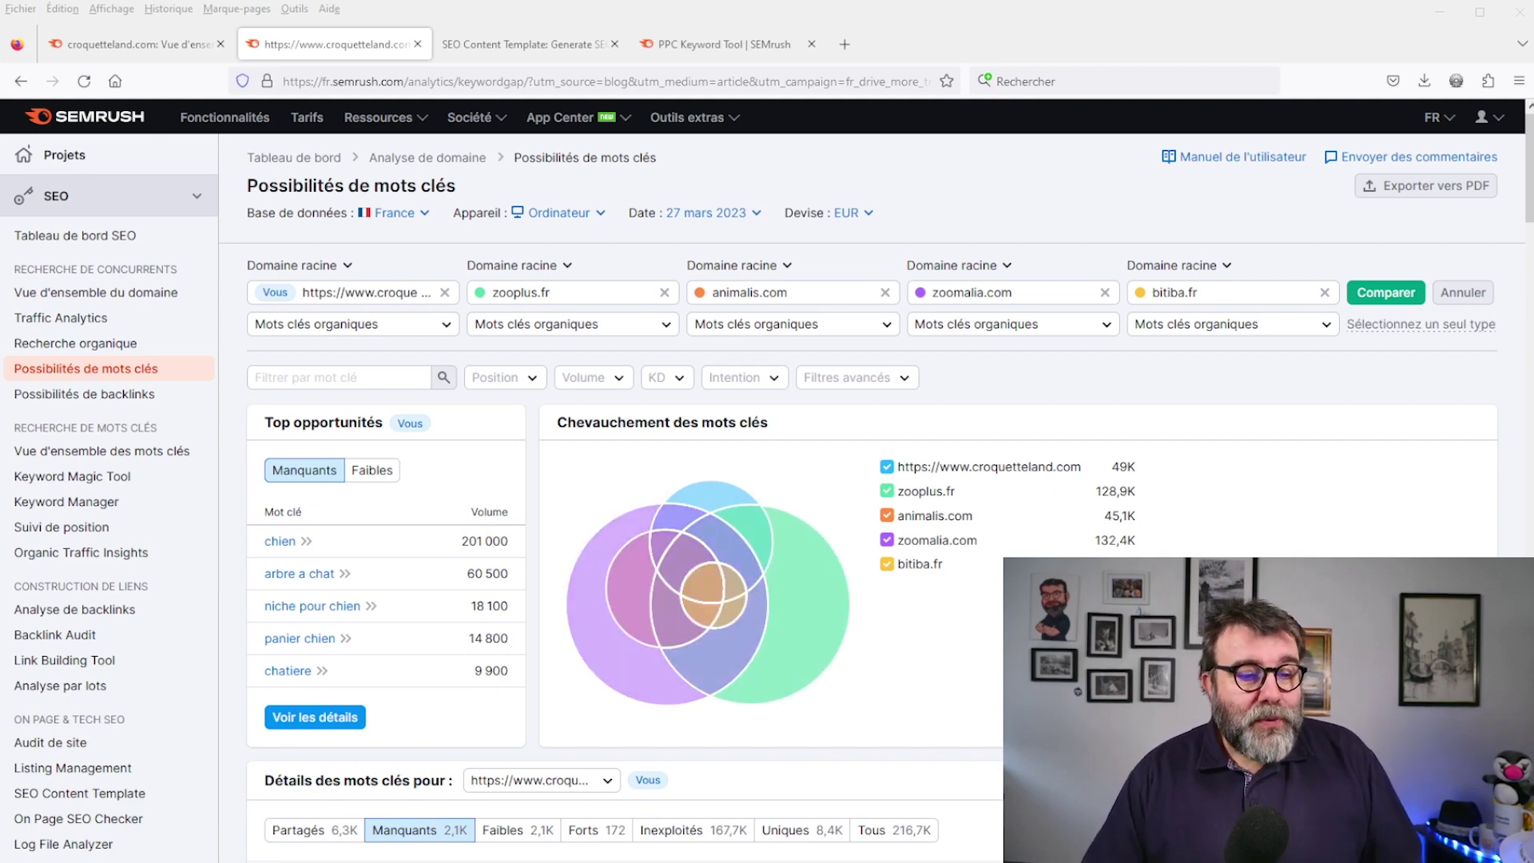
- Check which keyword types can be chosen for the croquetteland.com domain in the comparison
scroll(384, 597, down, 5)
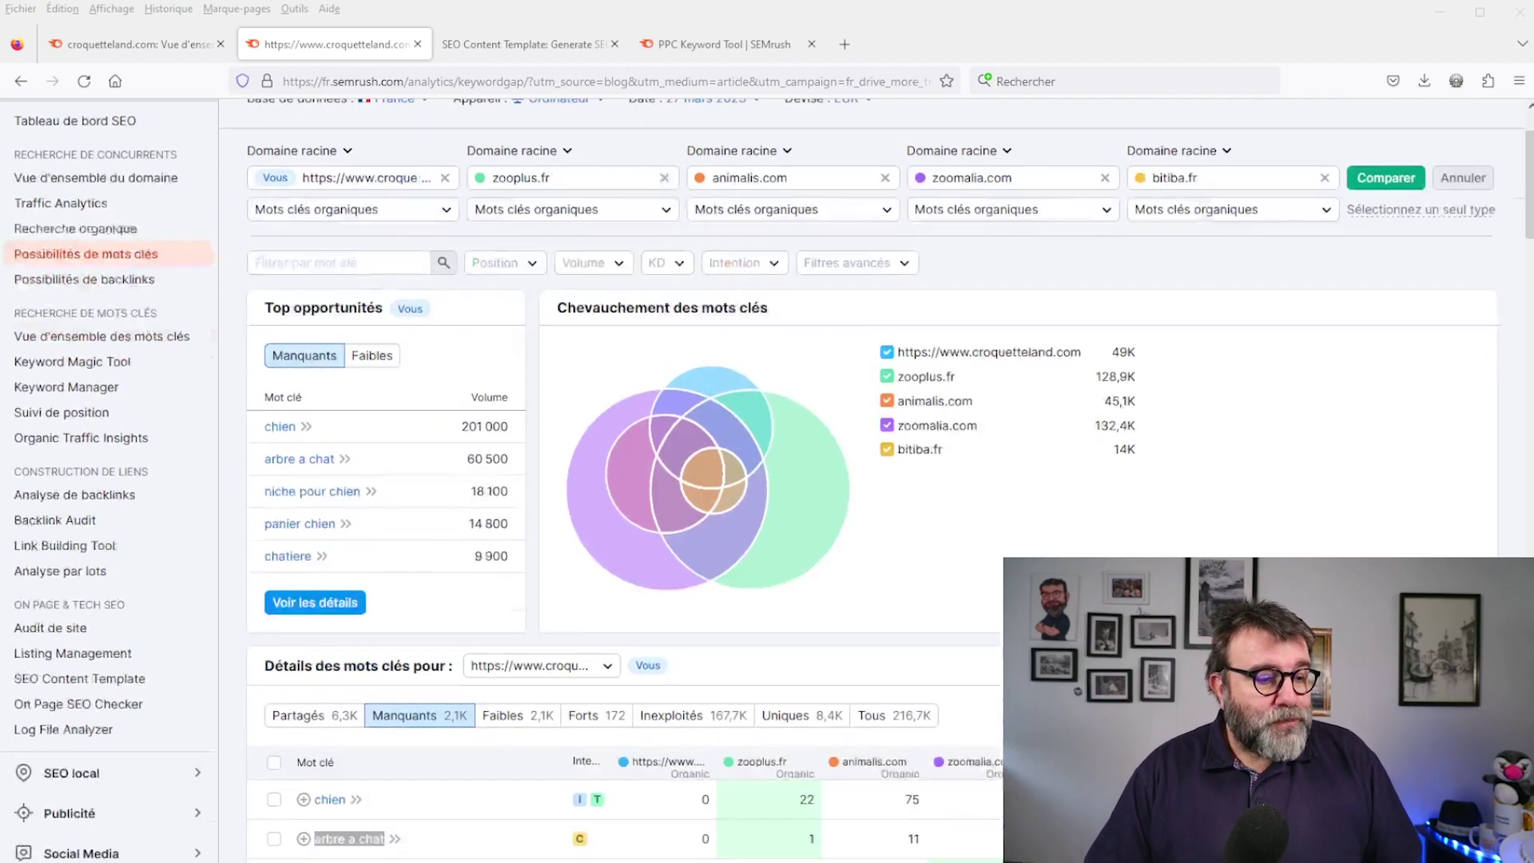
scroll(384, 597, up, 4)
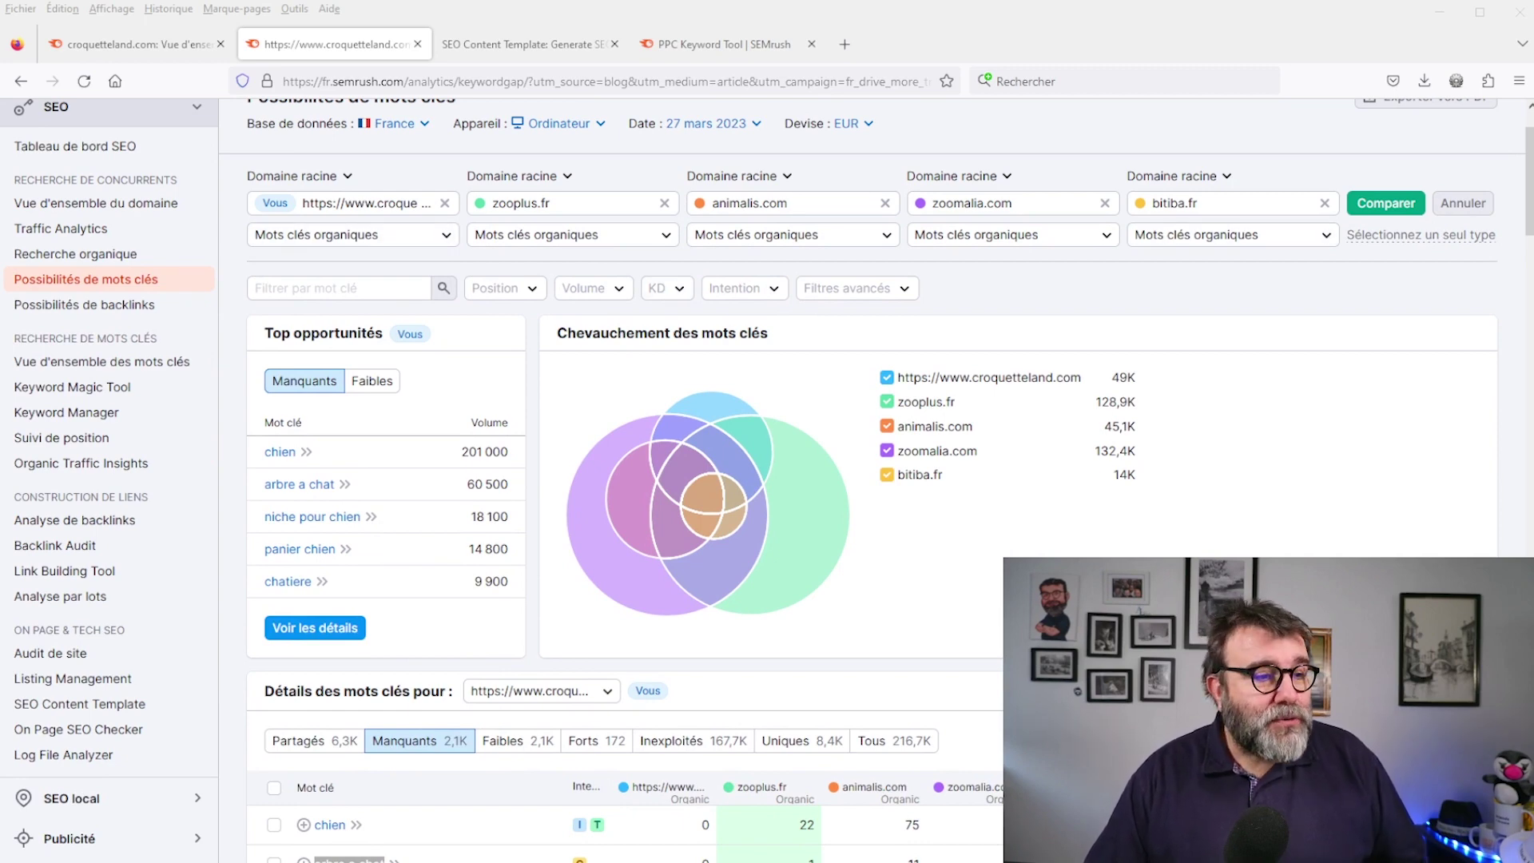
click(445, 240)
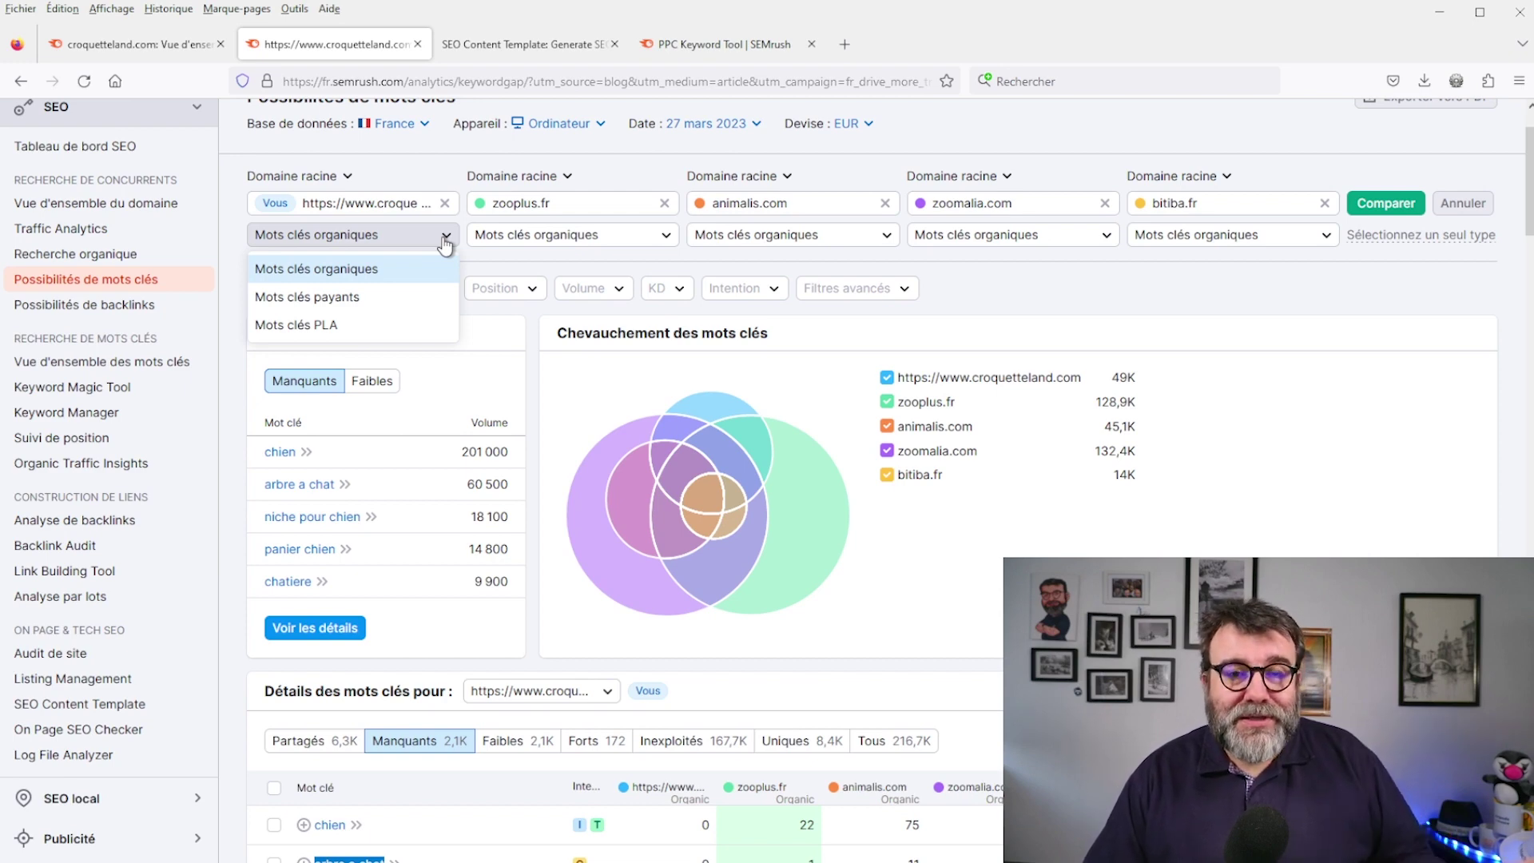
click(445, 240)
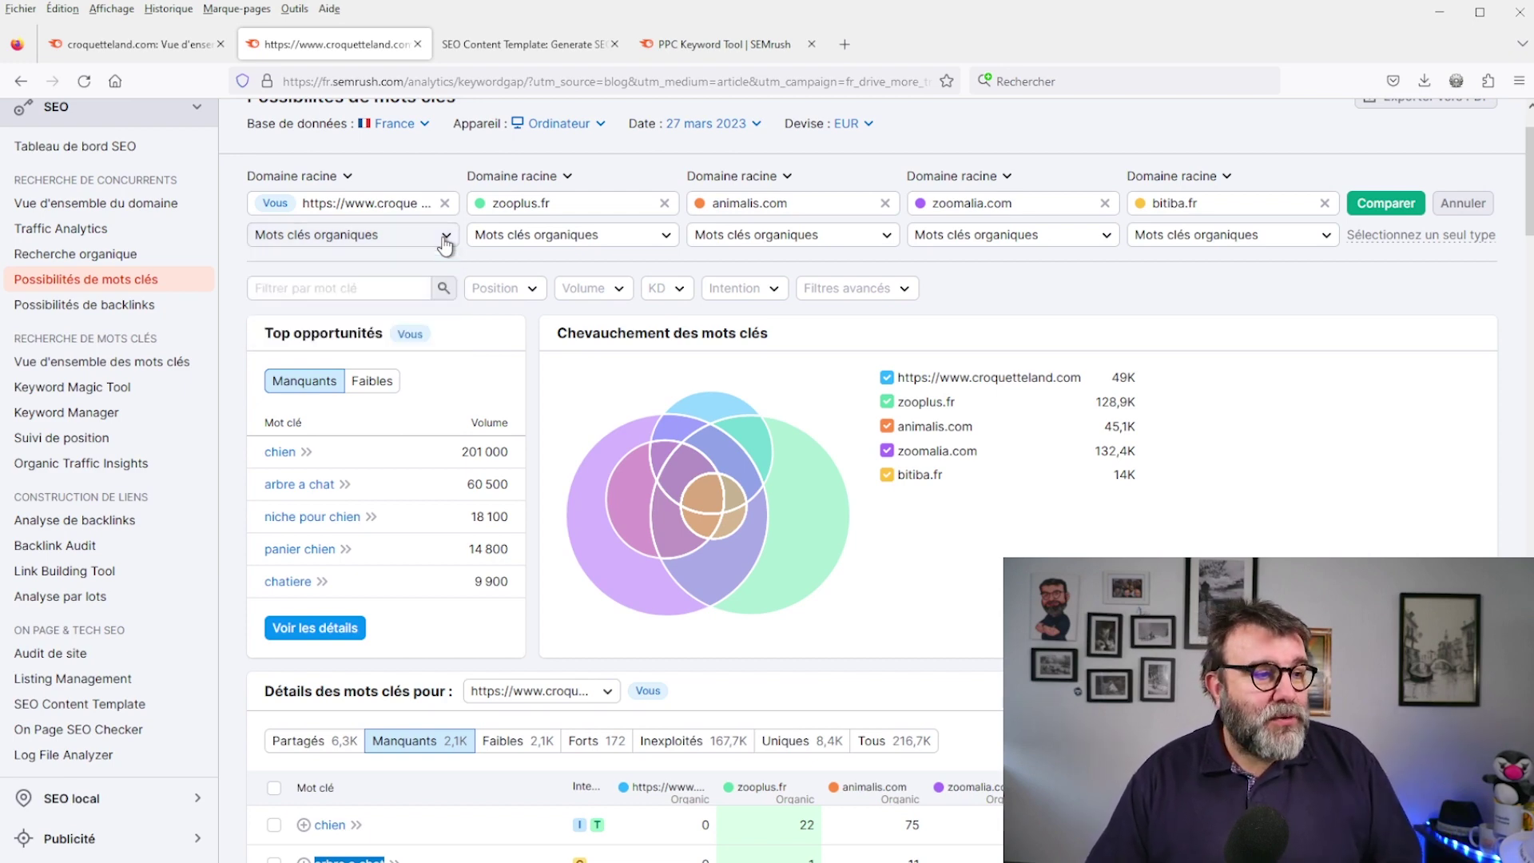
- Examine the keyword details table, the meaning of the Partagés and Manquants categories, and the domains it can be shown for
scroll(556, 403, down, 5)
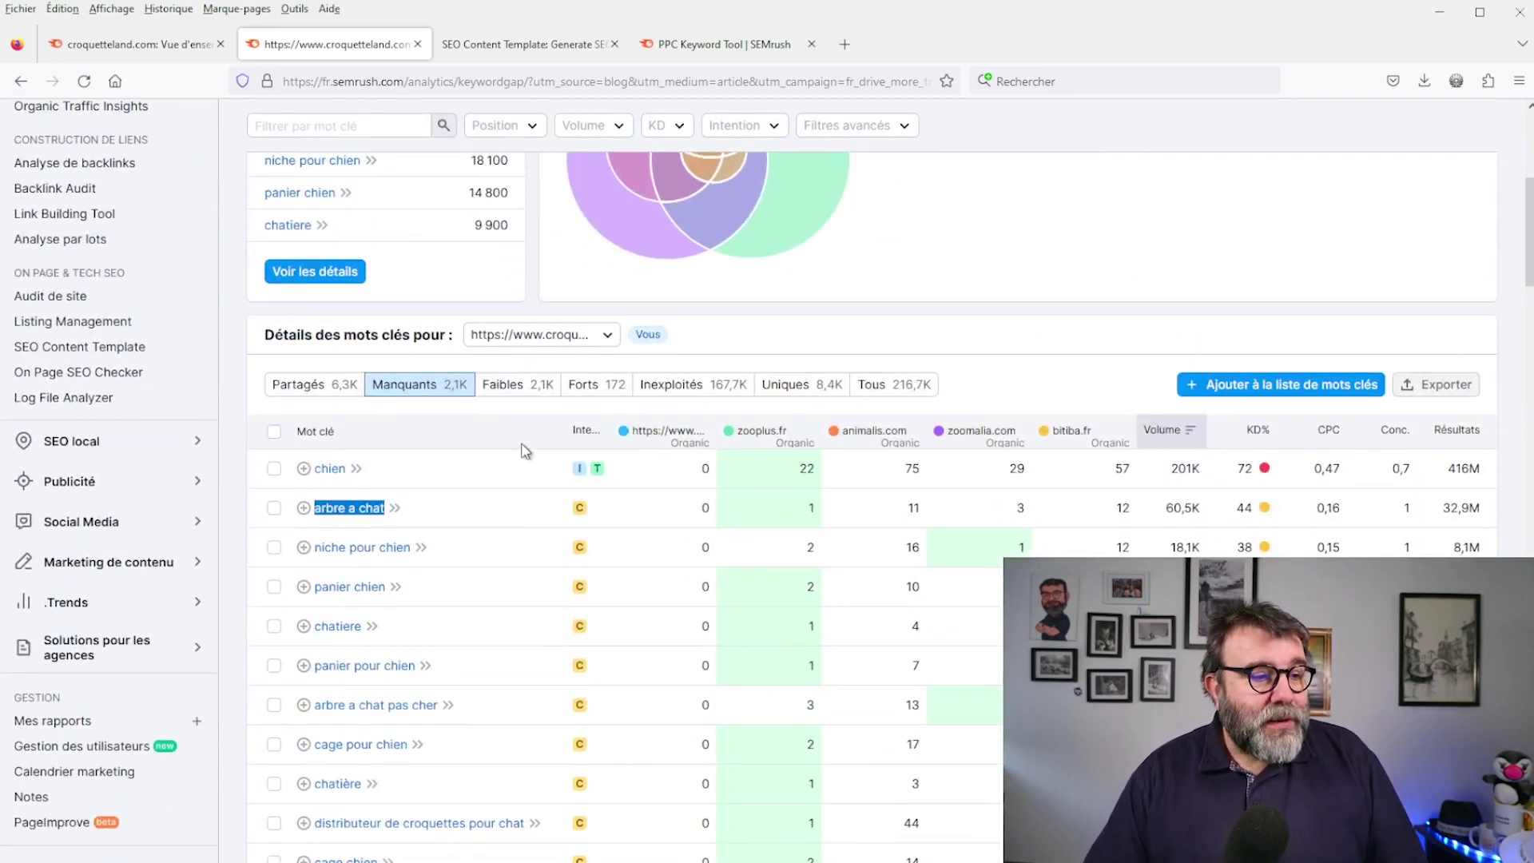
click(303, 390)
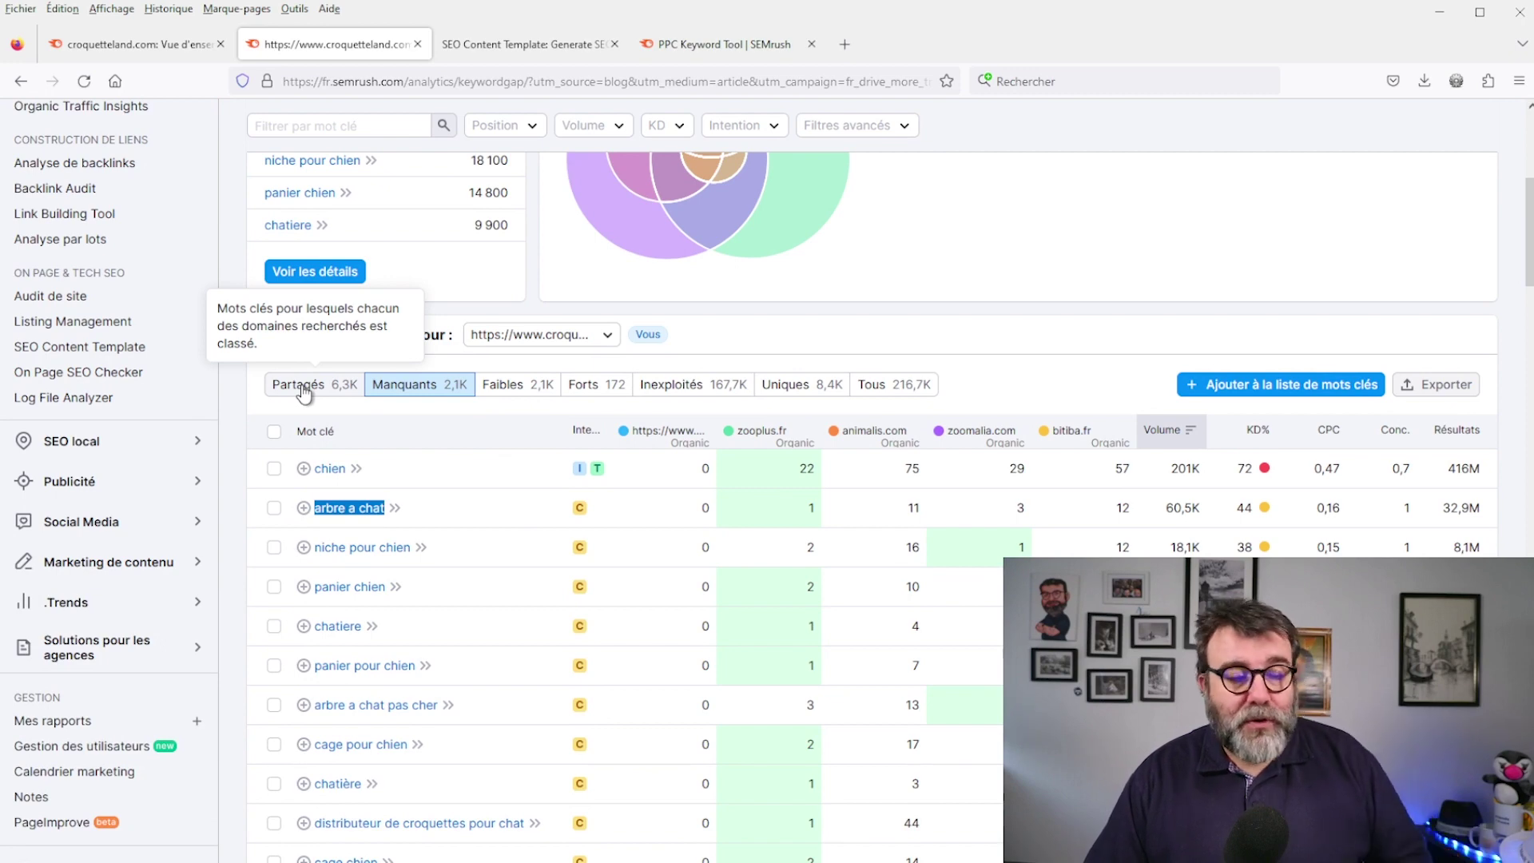
click(430, 392)
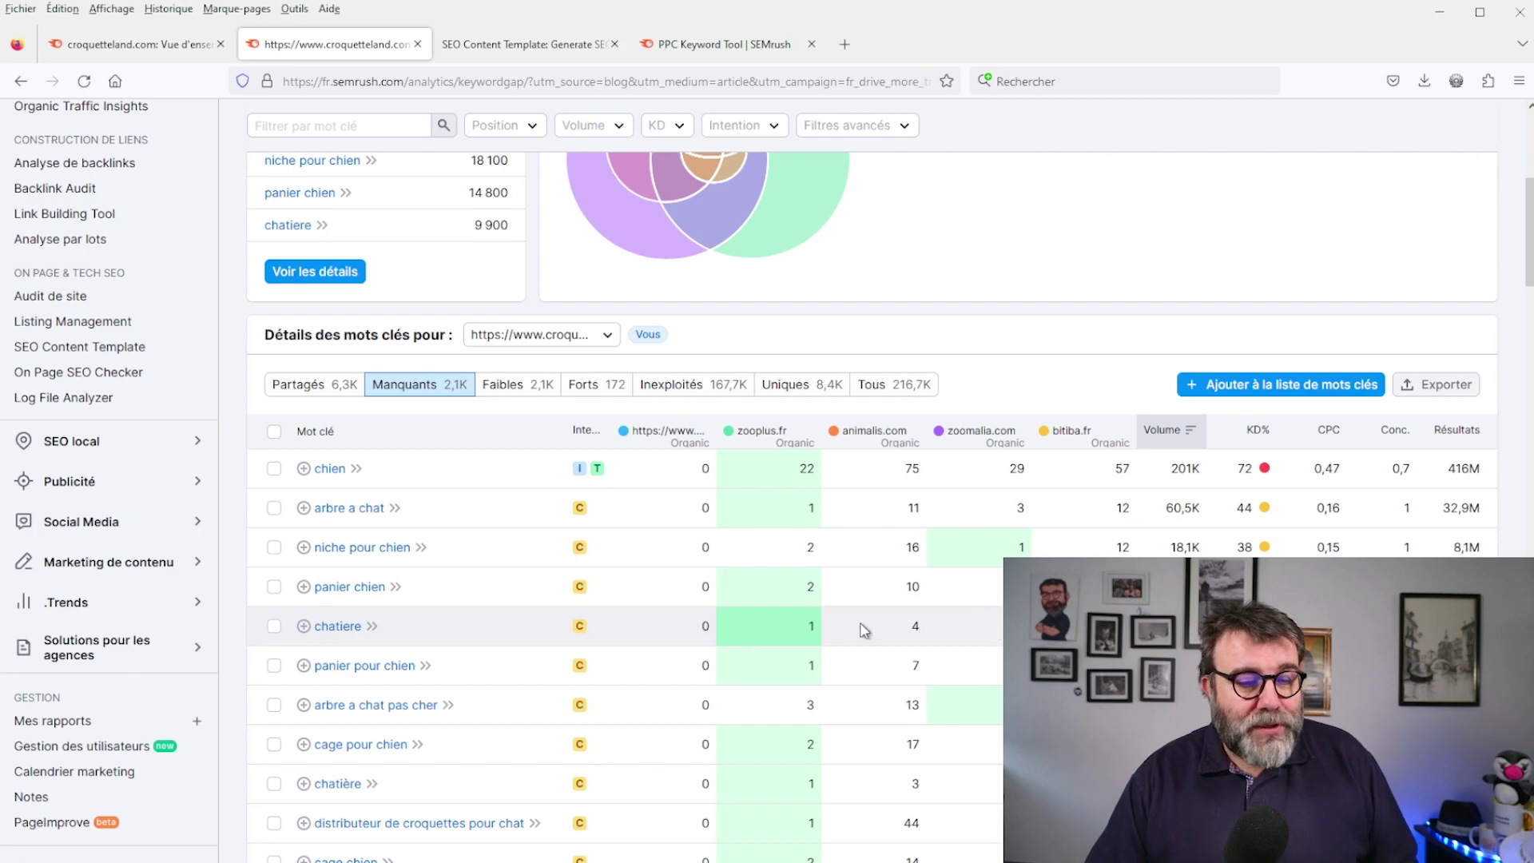
mouse_move(861, 630)
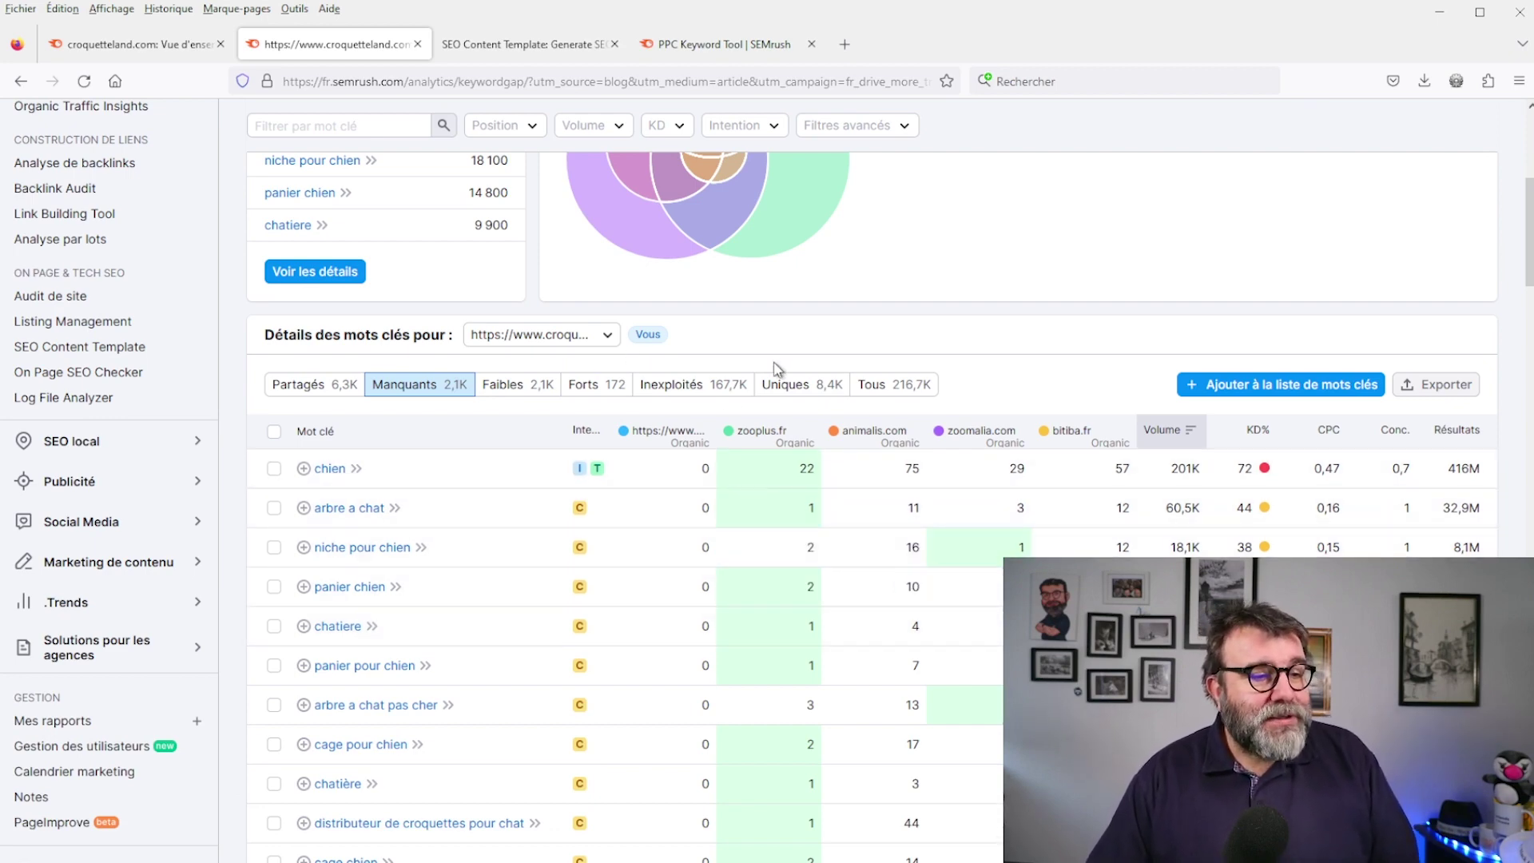
click(599, 339)
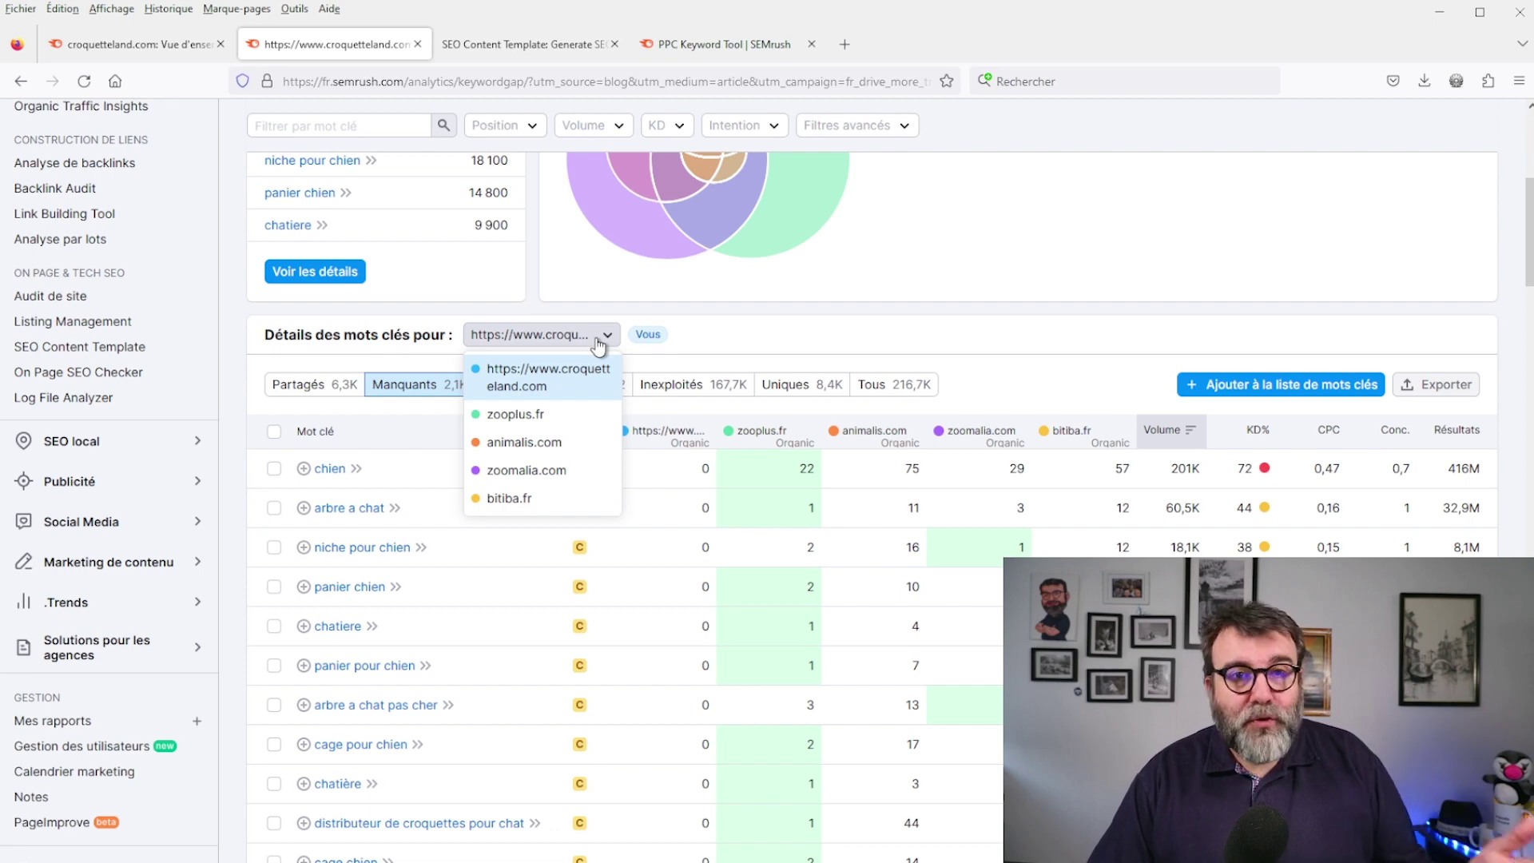
click(607, 336)
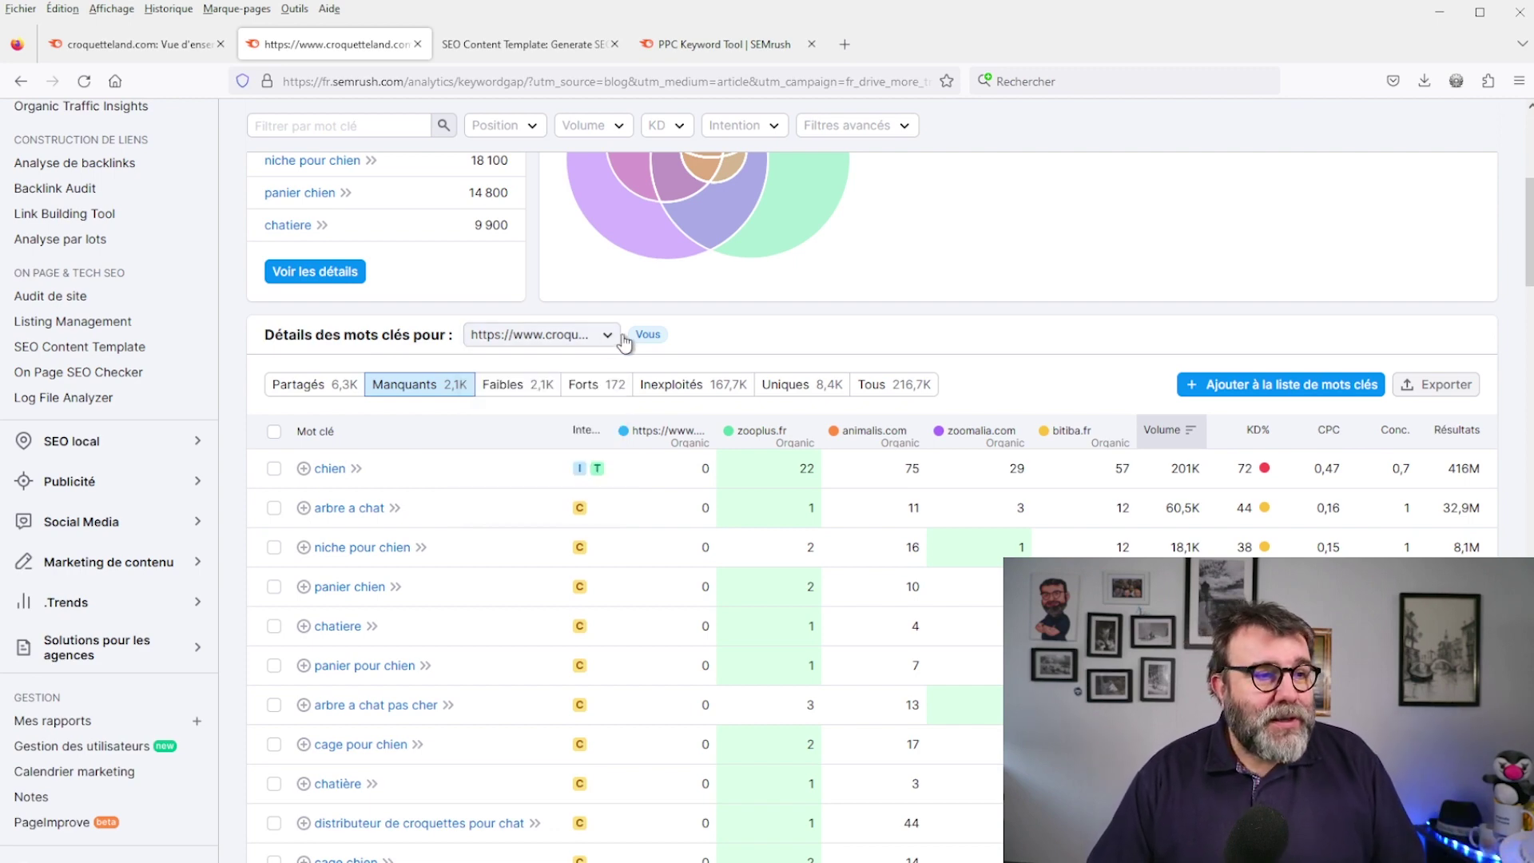
- Review the position filter's options for all domains, your own domain and competitors without applying one
scroll(623, 339, up, 2)
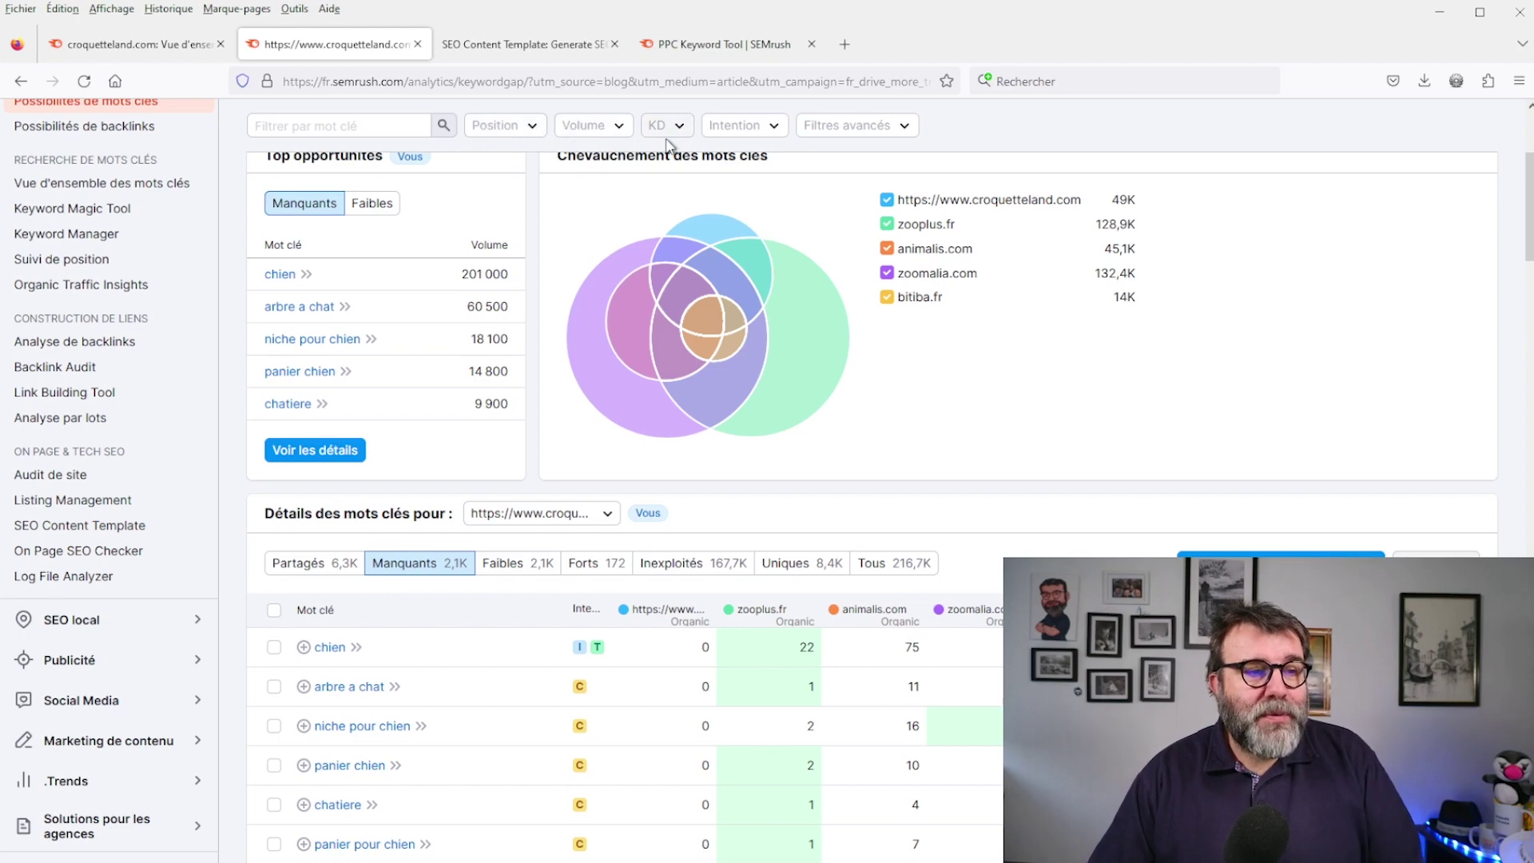
click(527, 125)
mouse_move(528, 171)
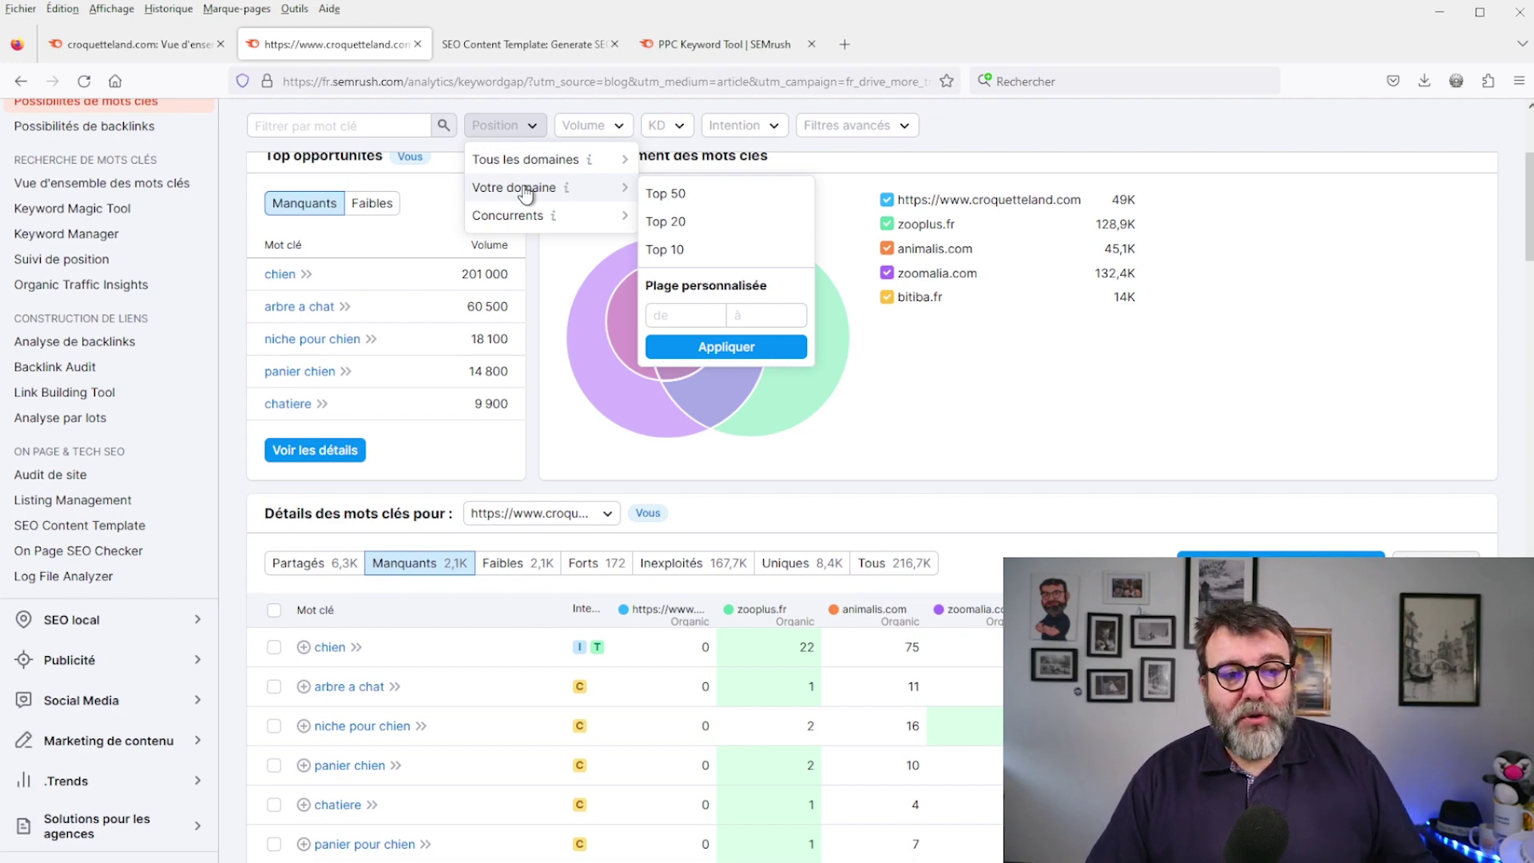
mouse_move(515, 220)
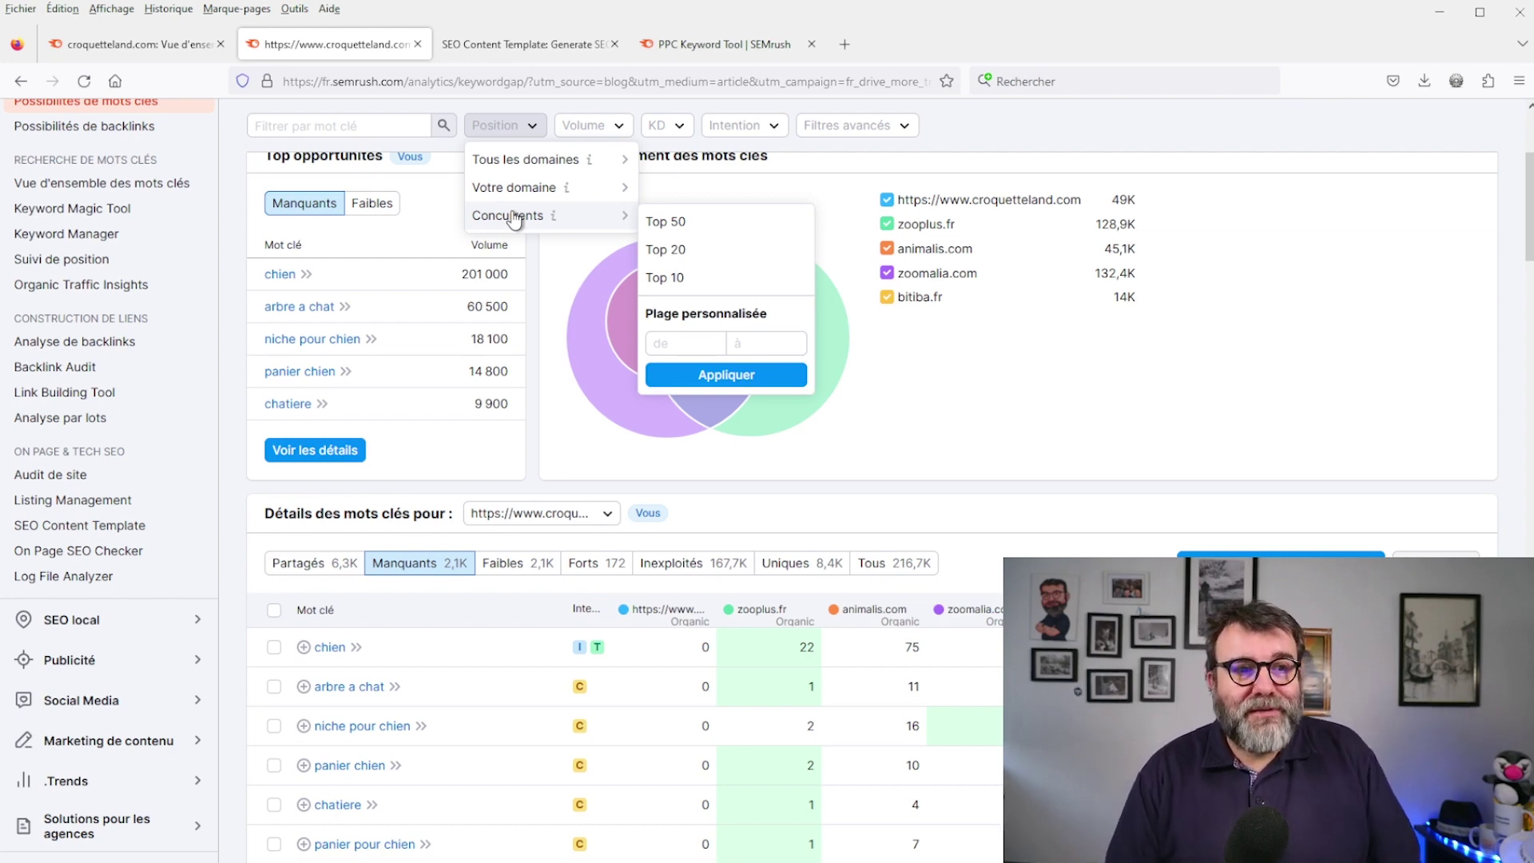
click(1392, 458)
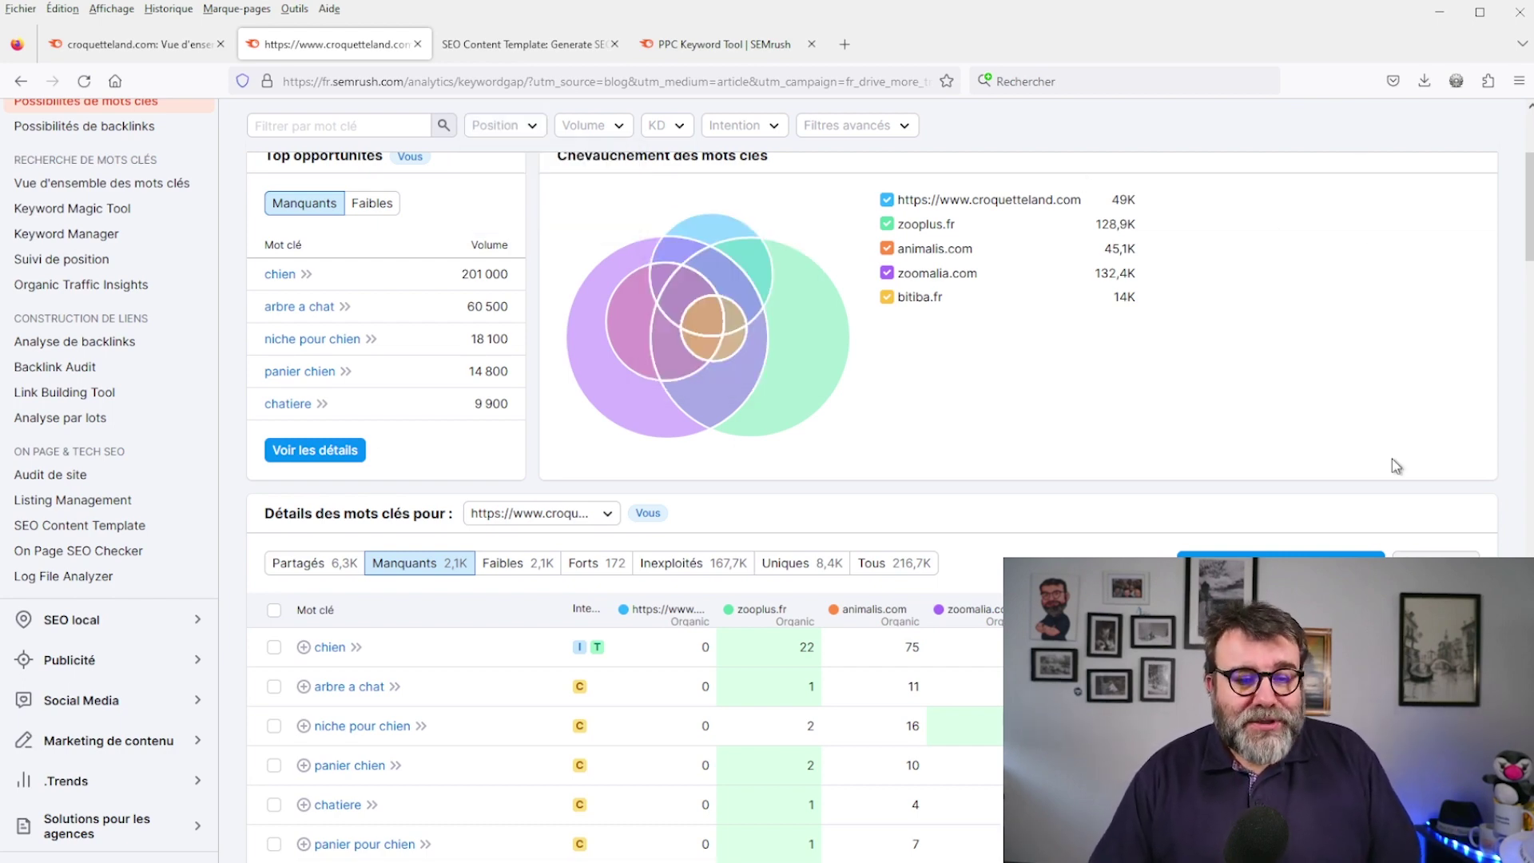
- Sort the missing keywords by ascending keyword difficulty and browse the easiest ones
scroll(1393, 462, down, 1)
scroll(1390, 457, down, 1)
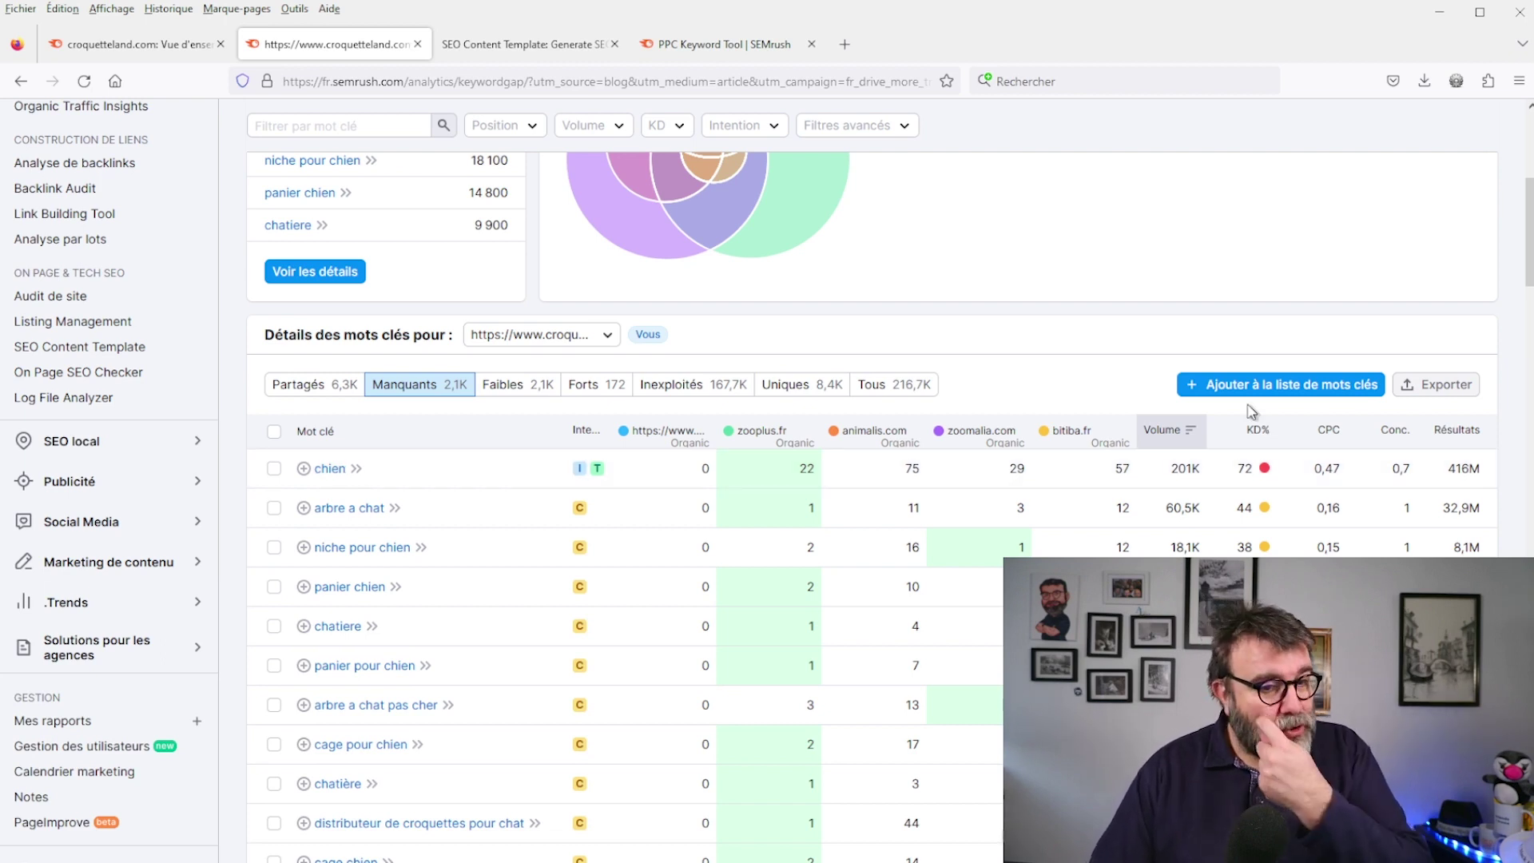
mouse_move(1256, 435)
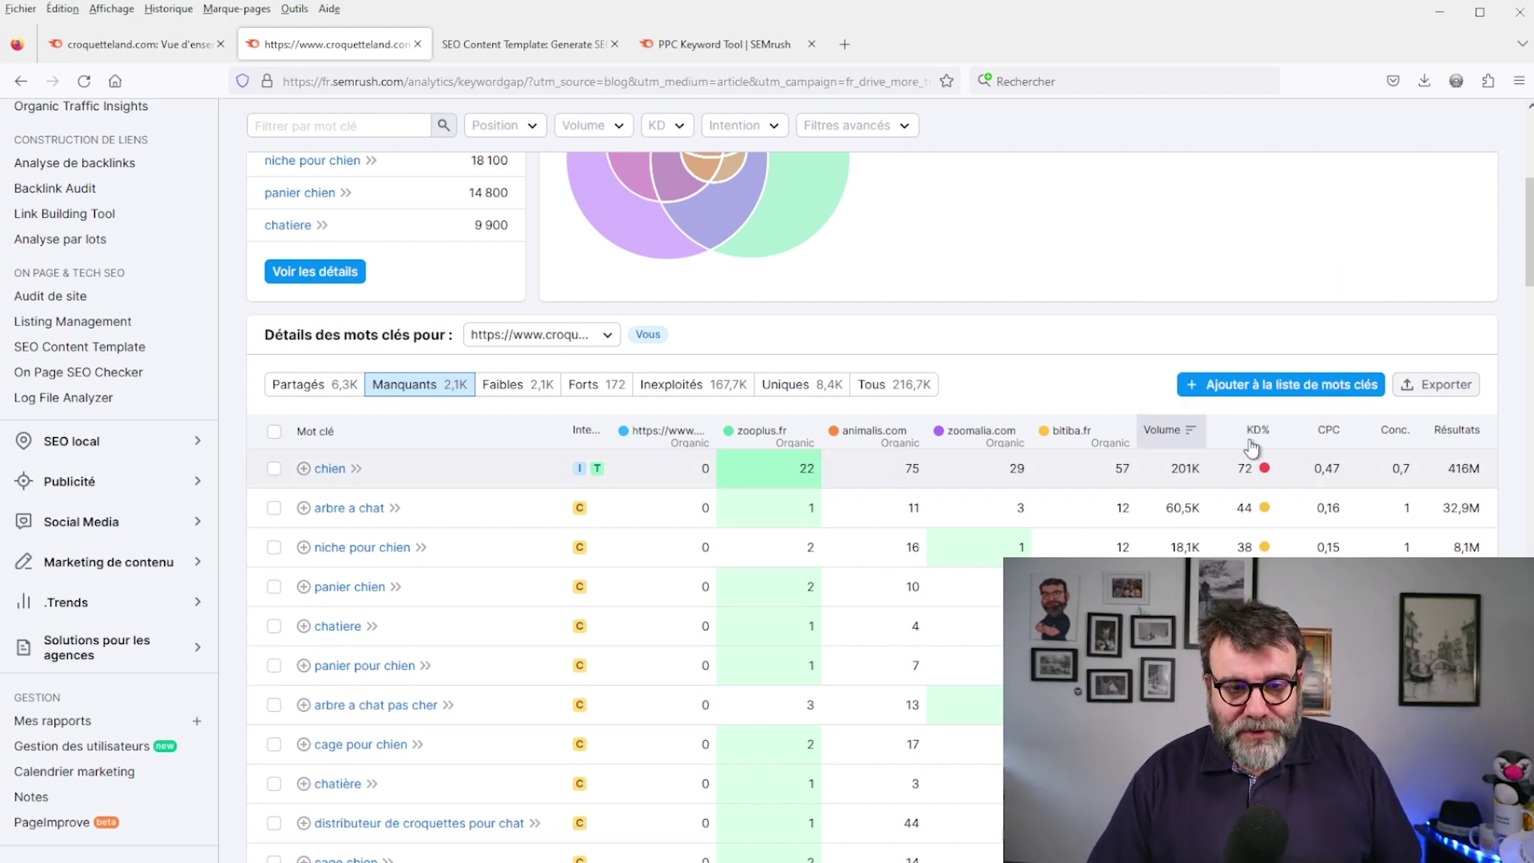
click(1253, 439)
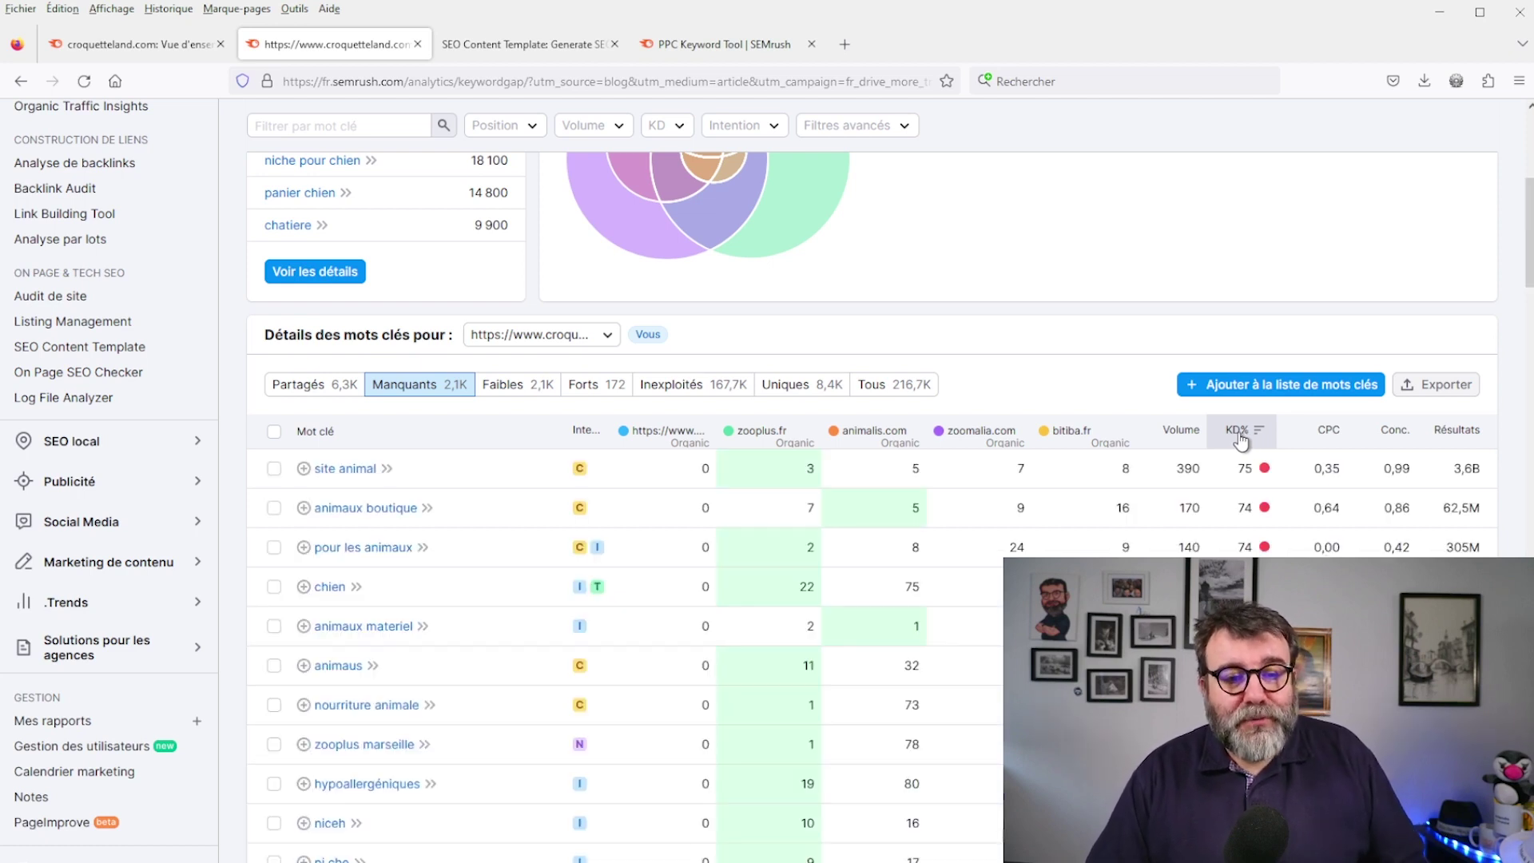
mouse_move(1234, 436)
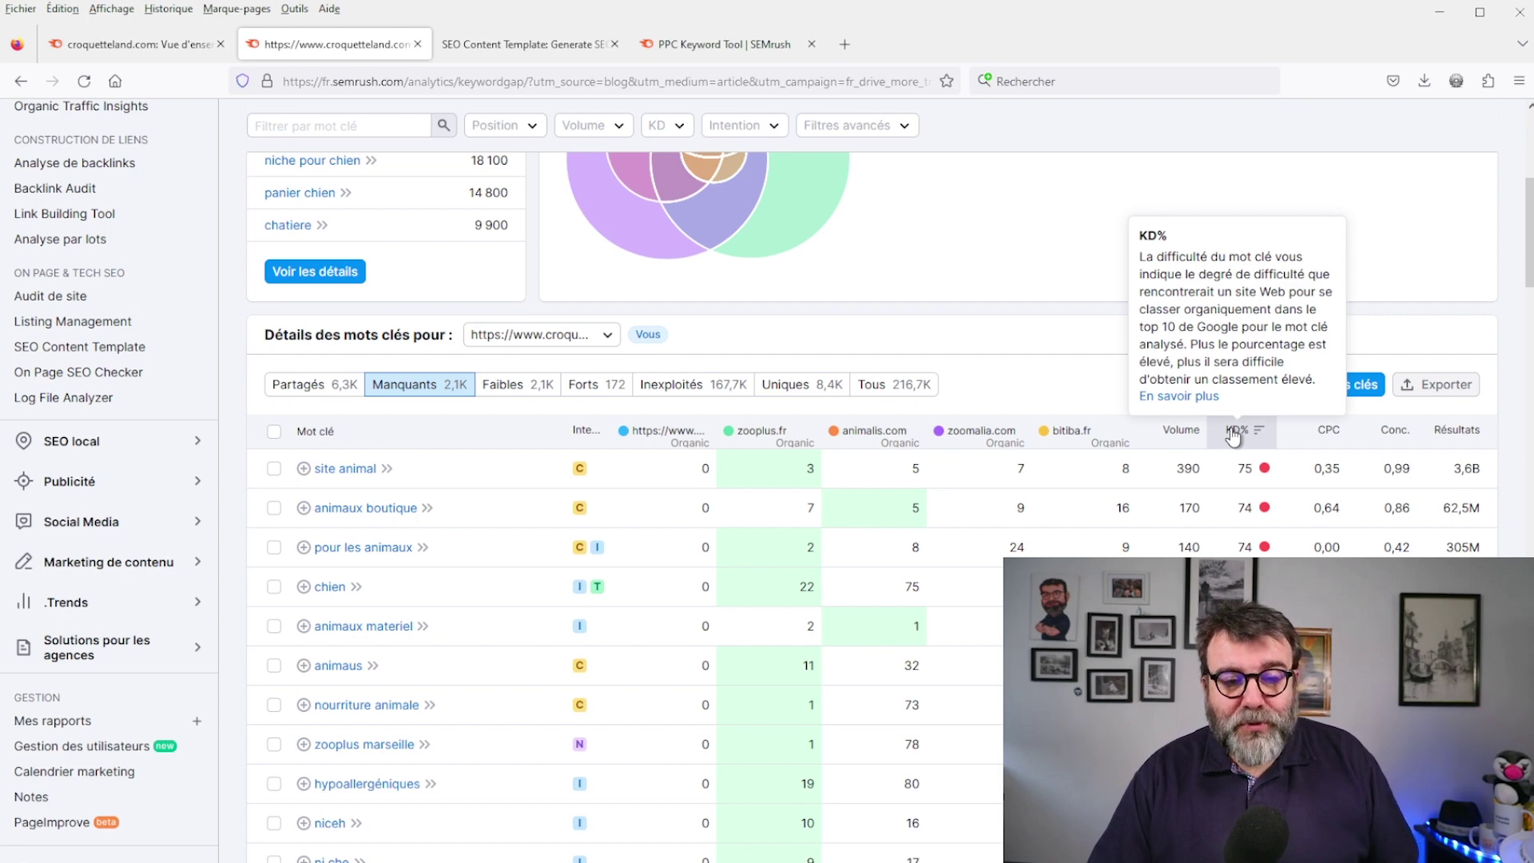
click(1235, 435)
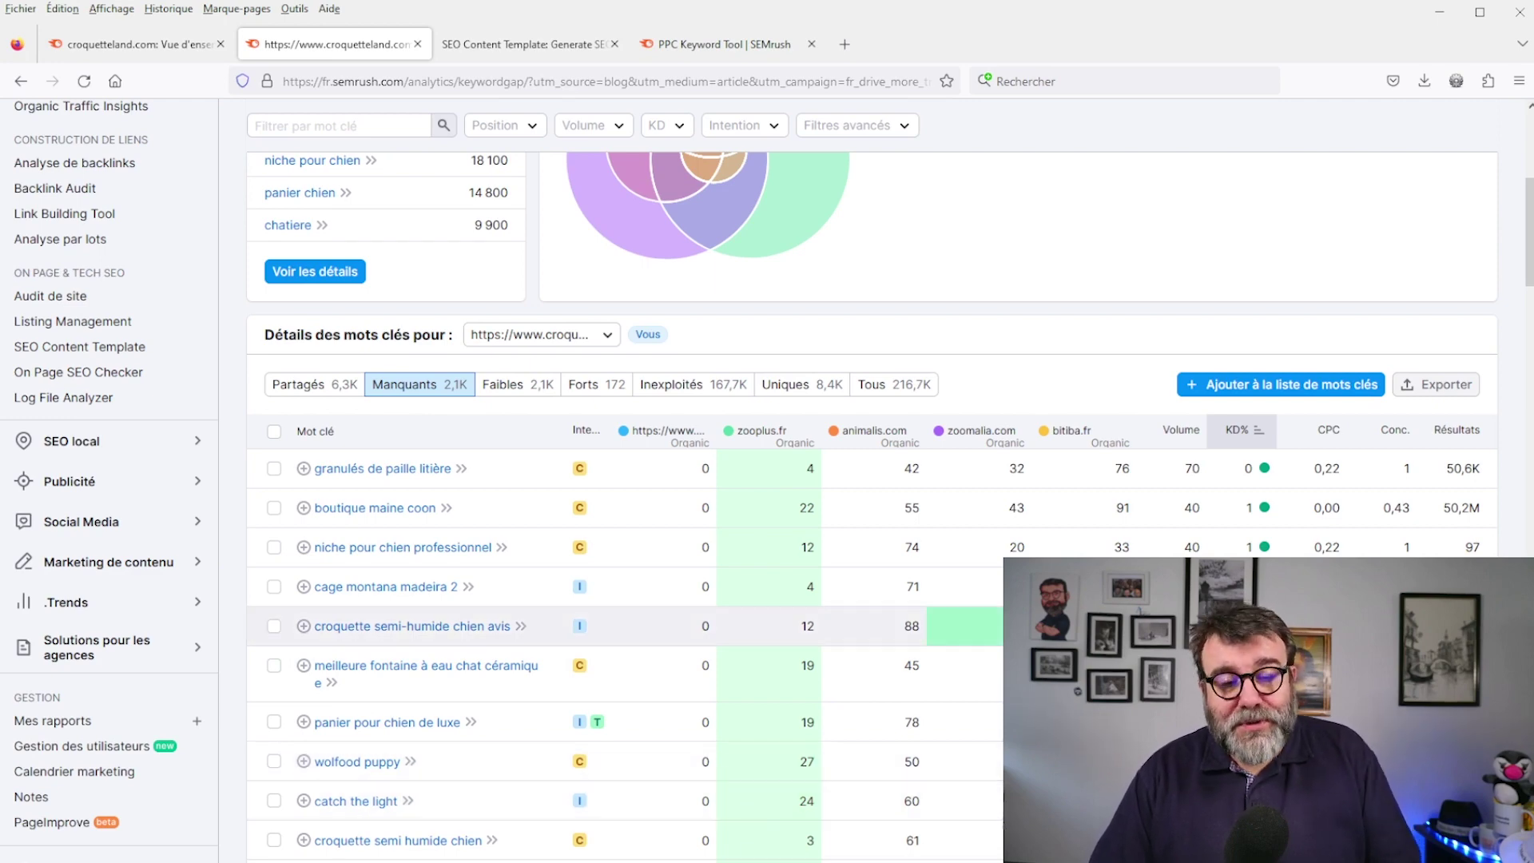
scroll(639, 440, down, 5)
scroll(640, 479, down, 15)
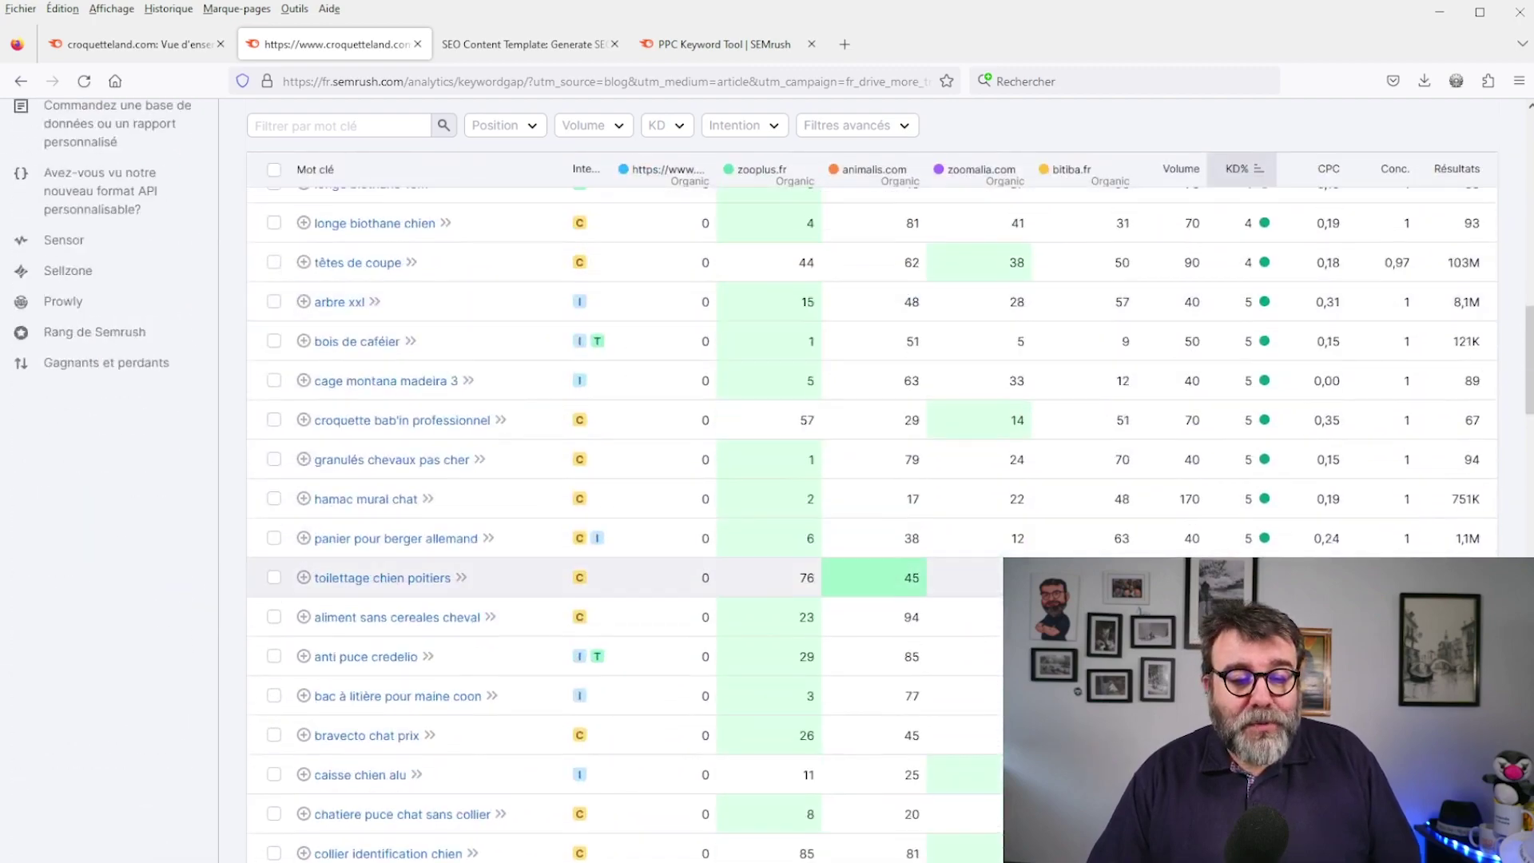
scroll(1262, 539, down, 3)
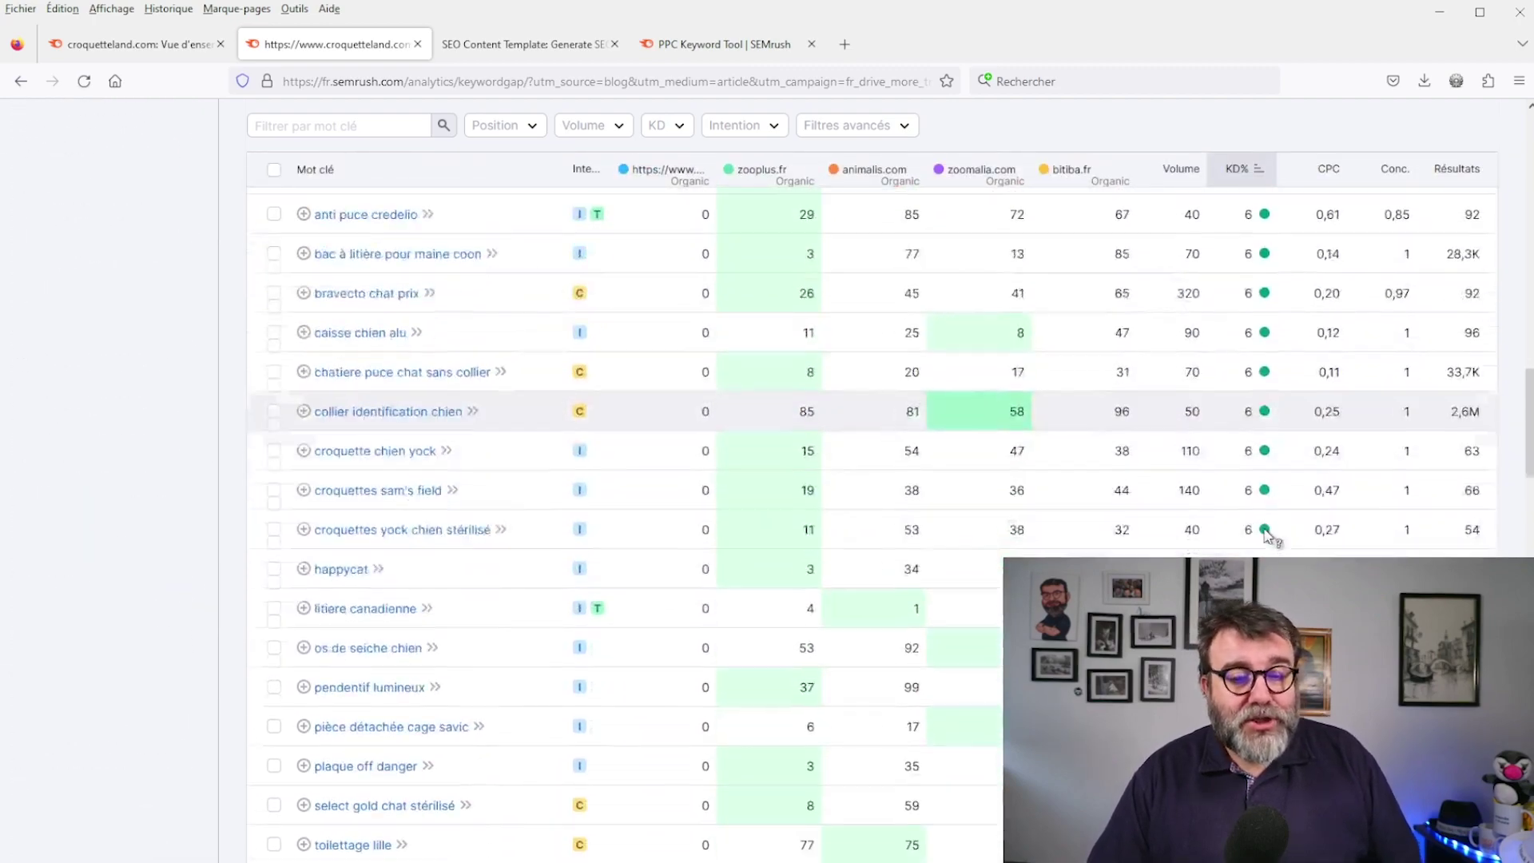
scroll(1263, 538, up, 20)
scroll(1266, 536, down, 5)
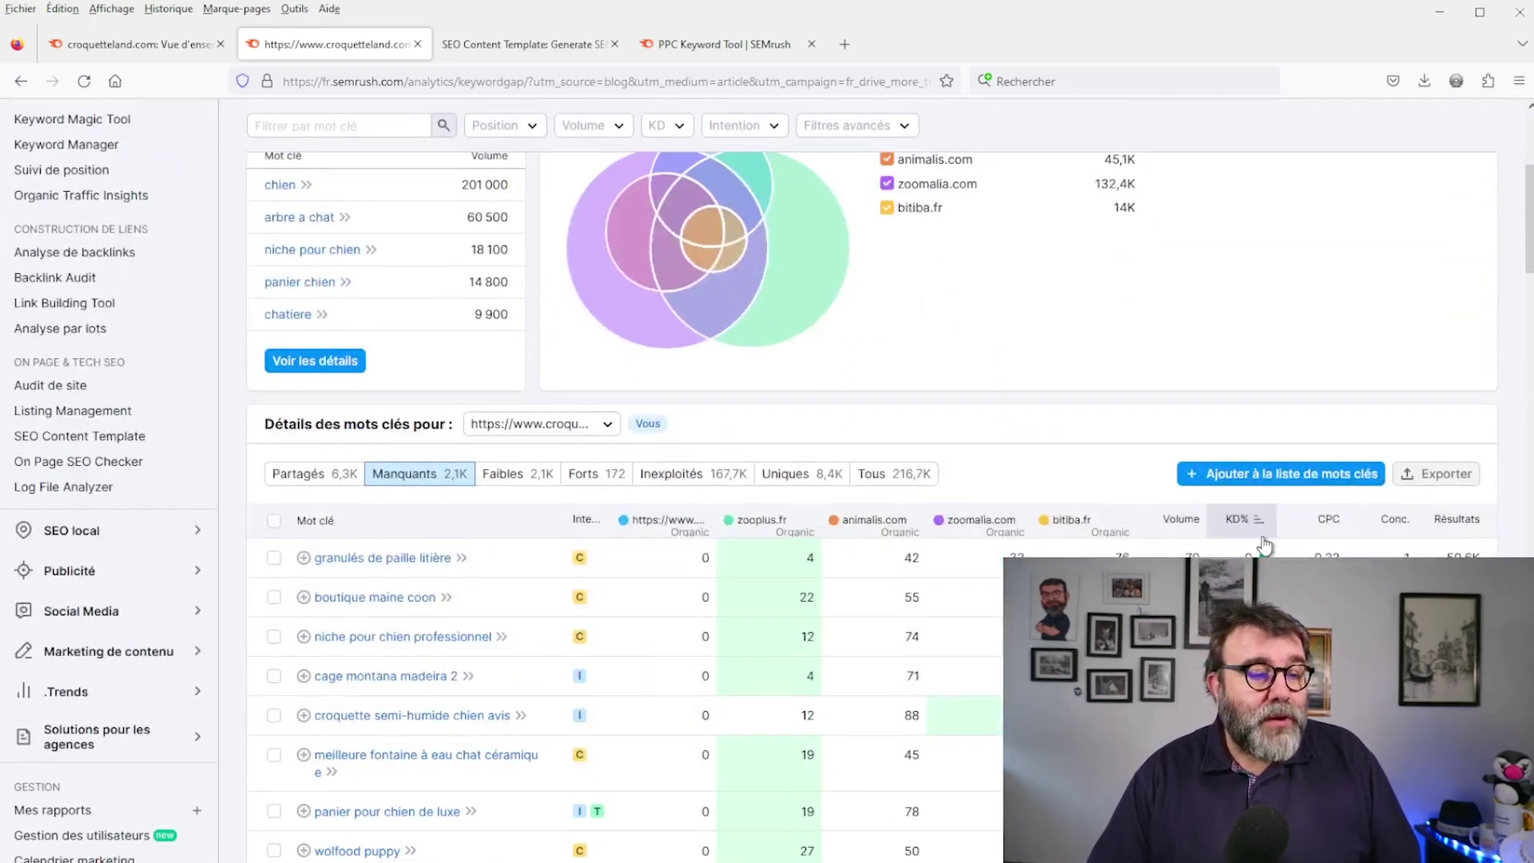
- Filter the missing keywords to the Très facile difficulty (0–14%) and sort them by descending search volume
click(668, 125)
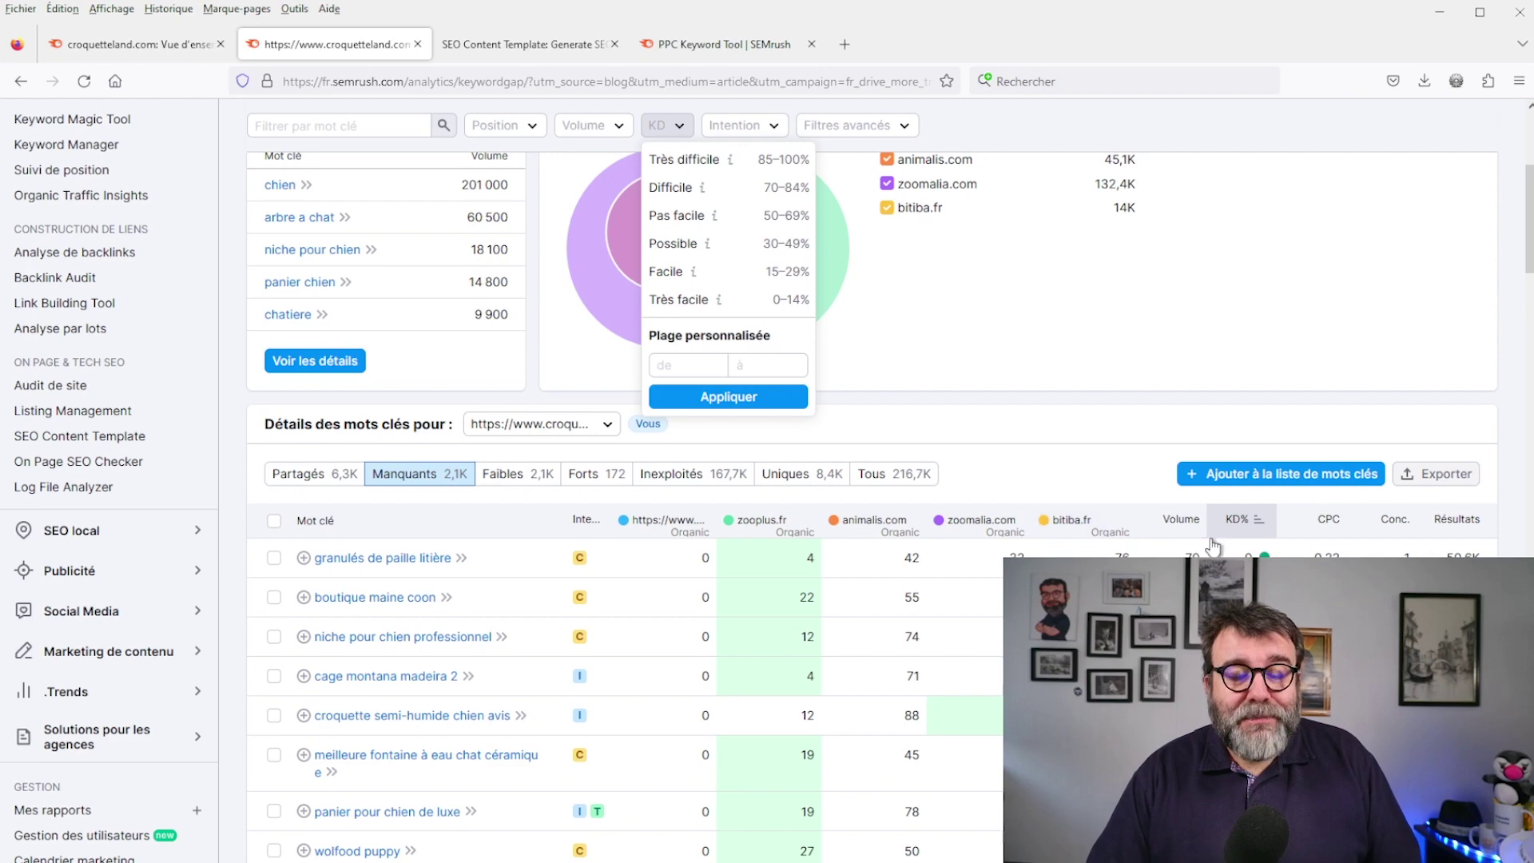
click(678, 300)
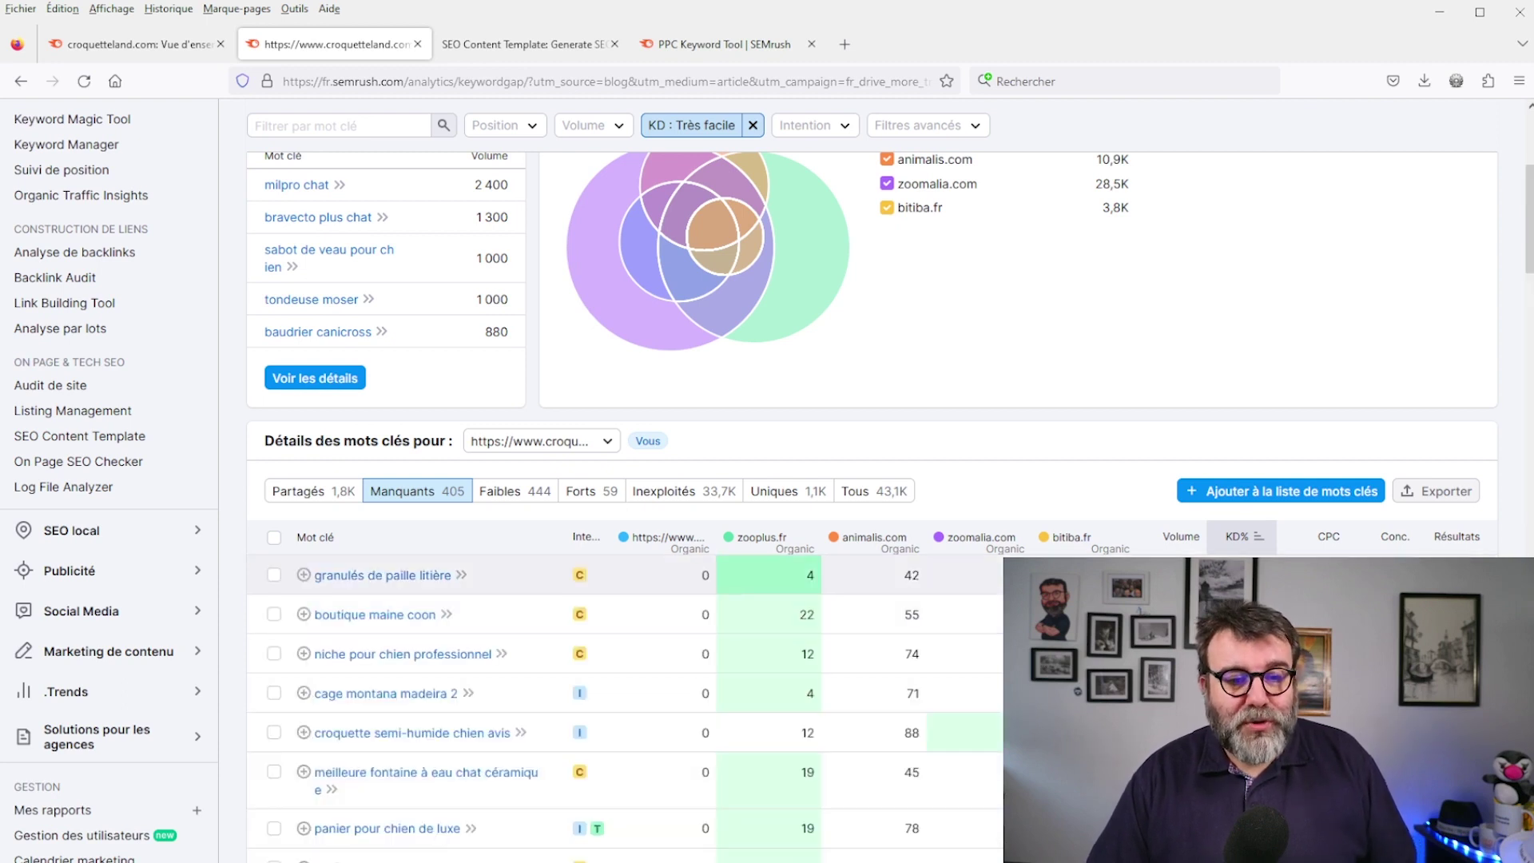
click(1174, 542)
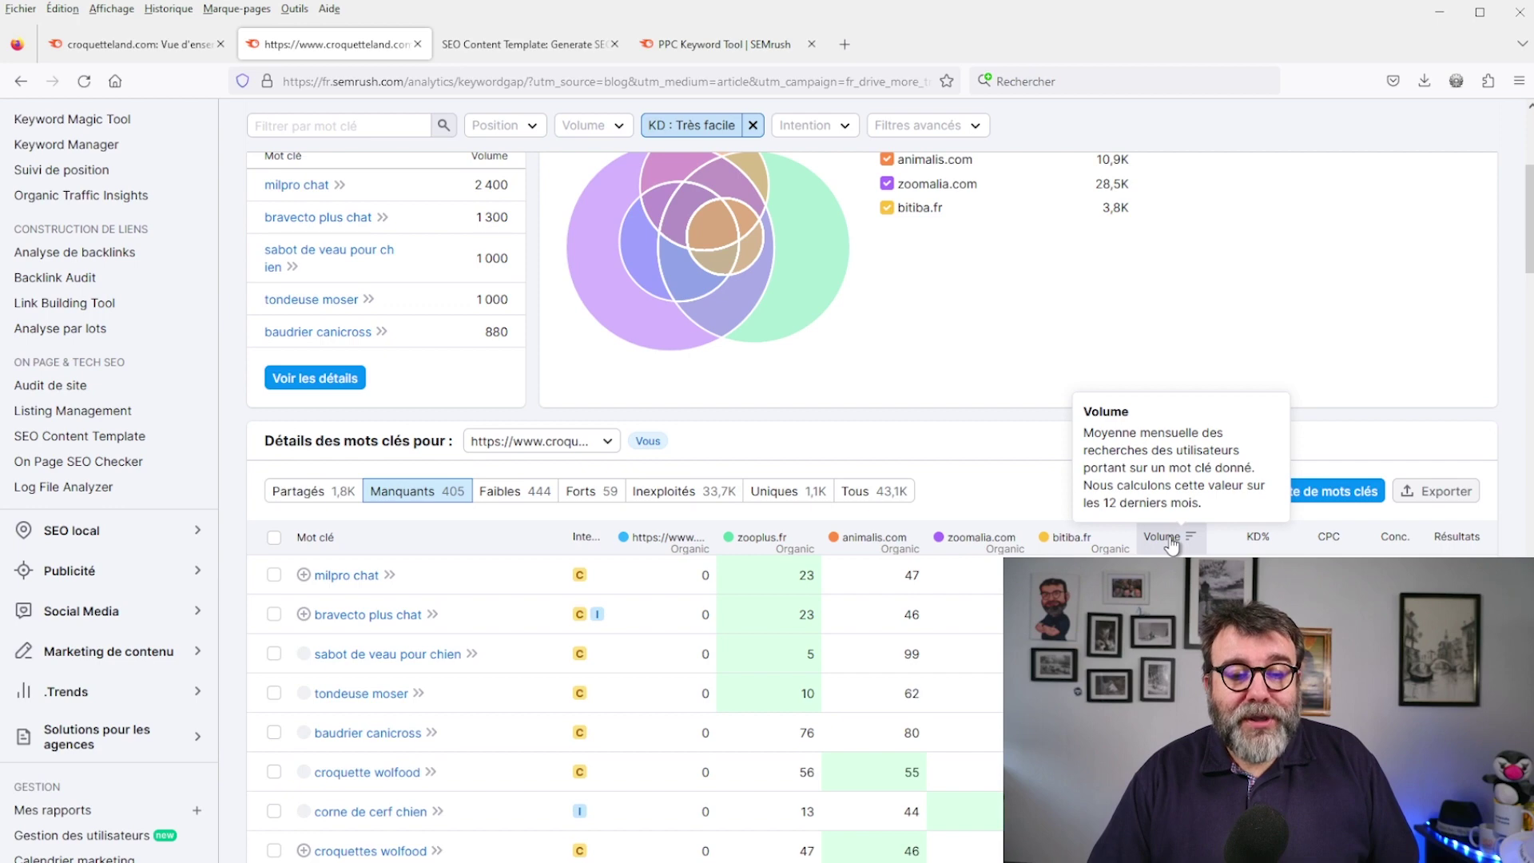
scroll(383, 495, down, 2)
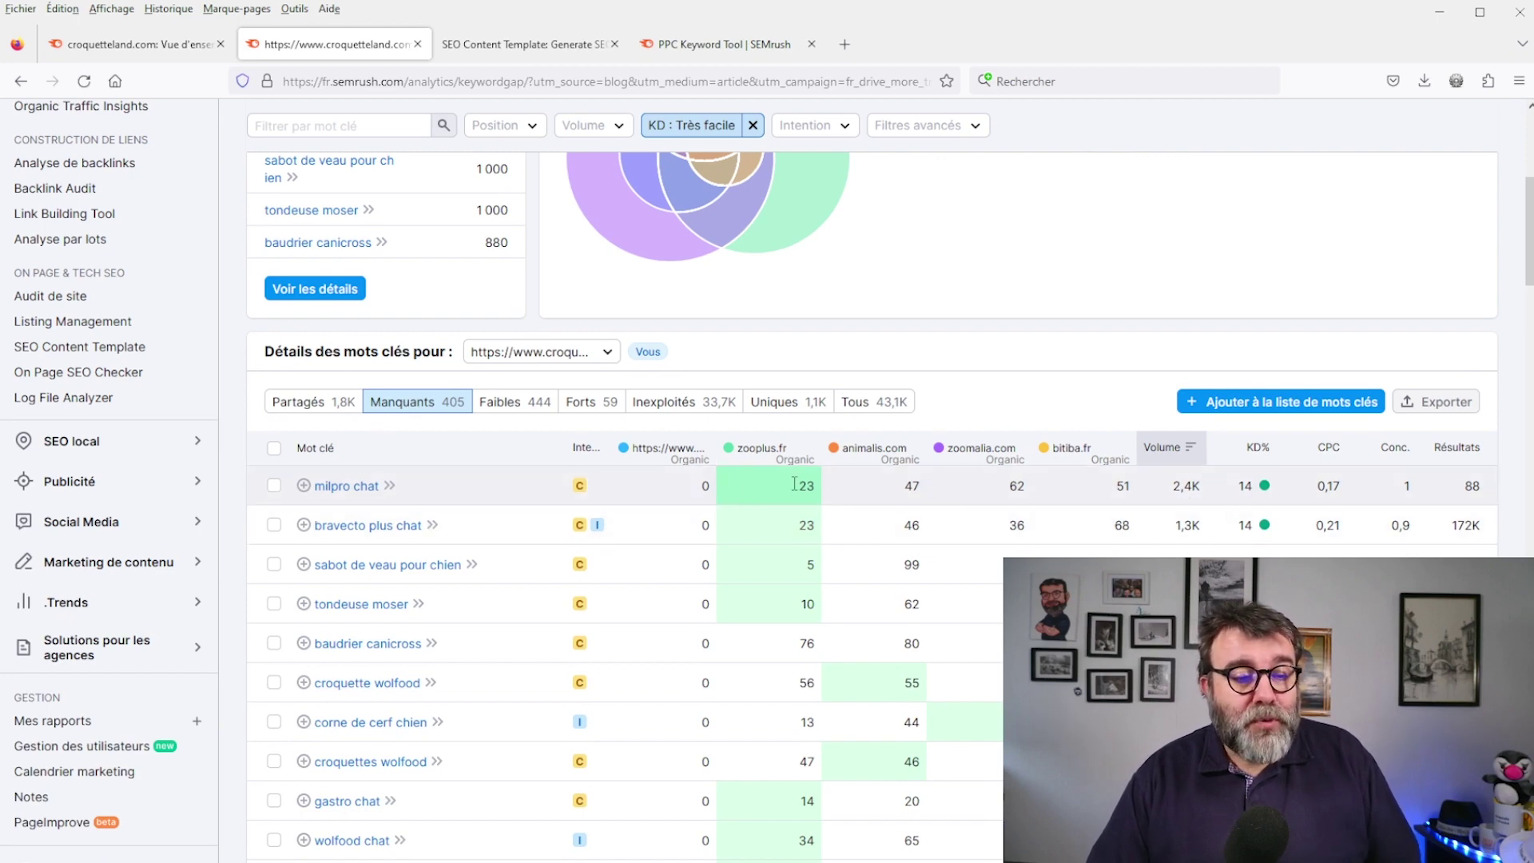
mouse_move(1127, 491)
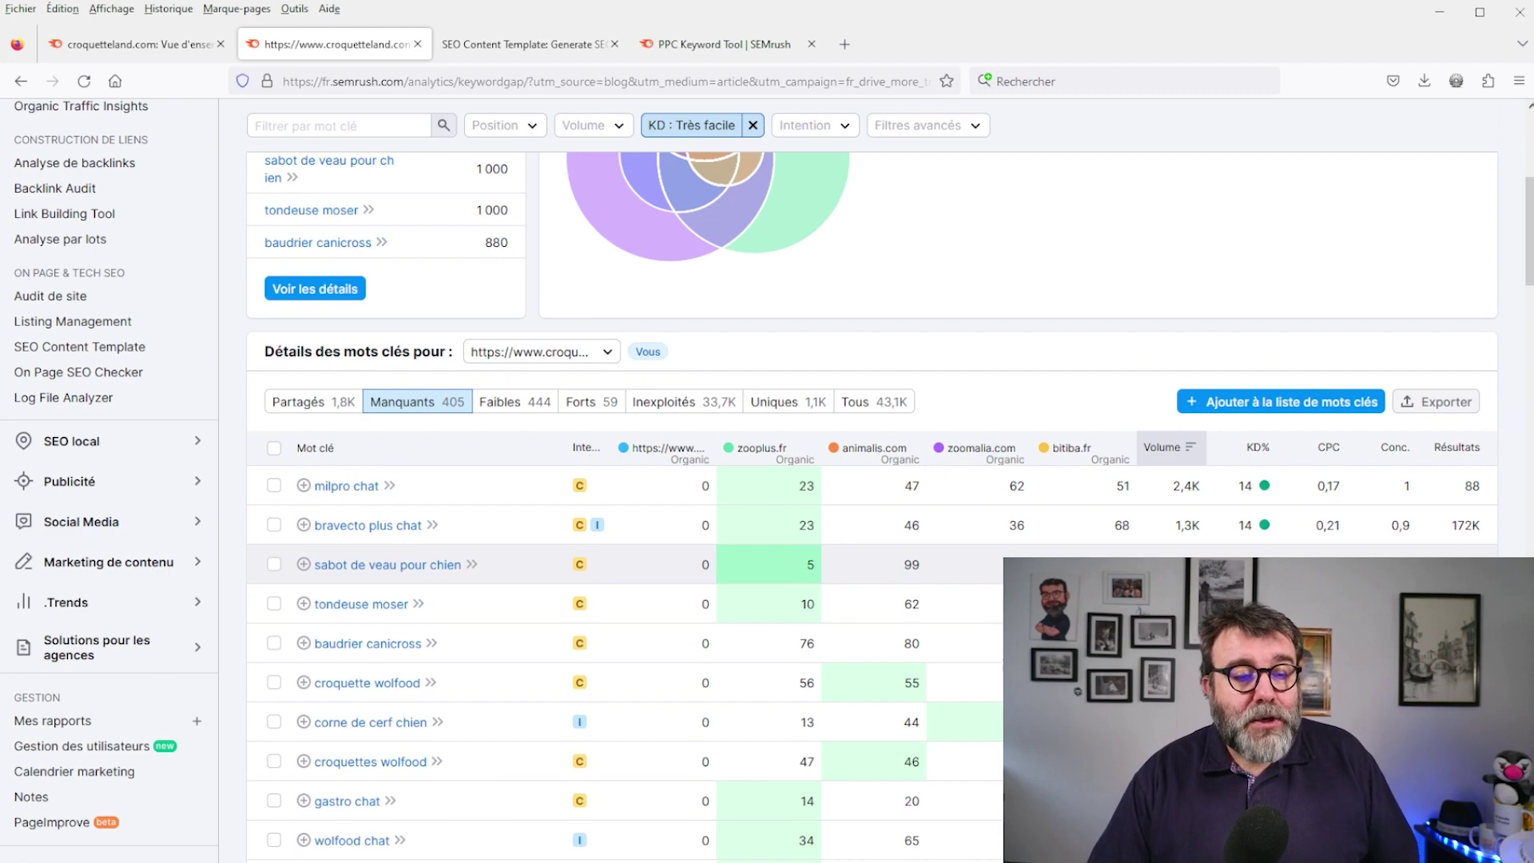
mouse_move(1016, 564)
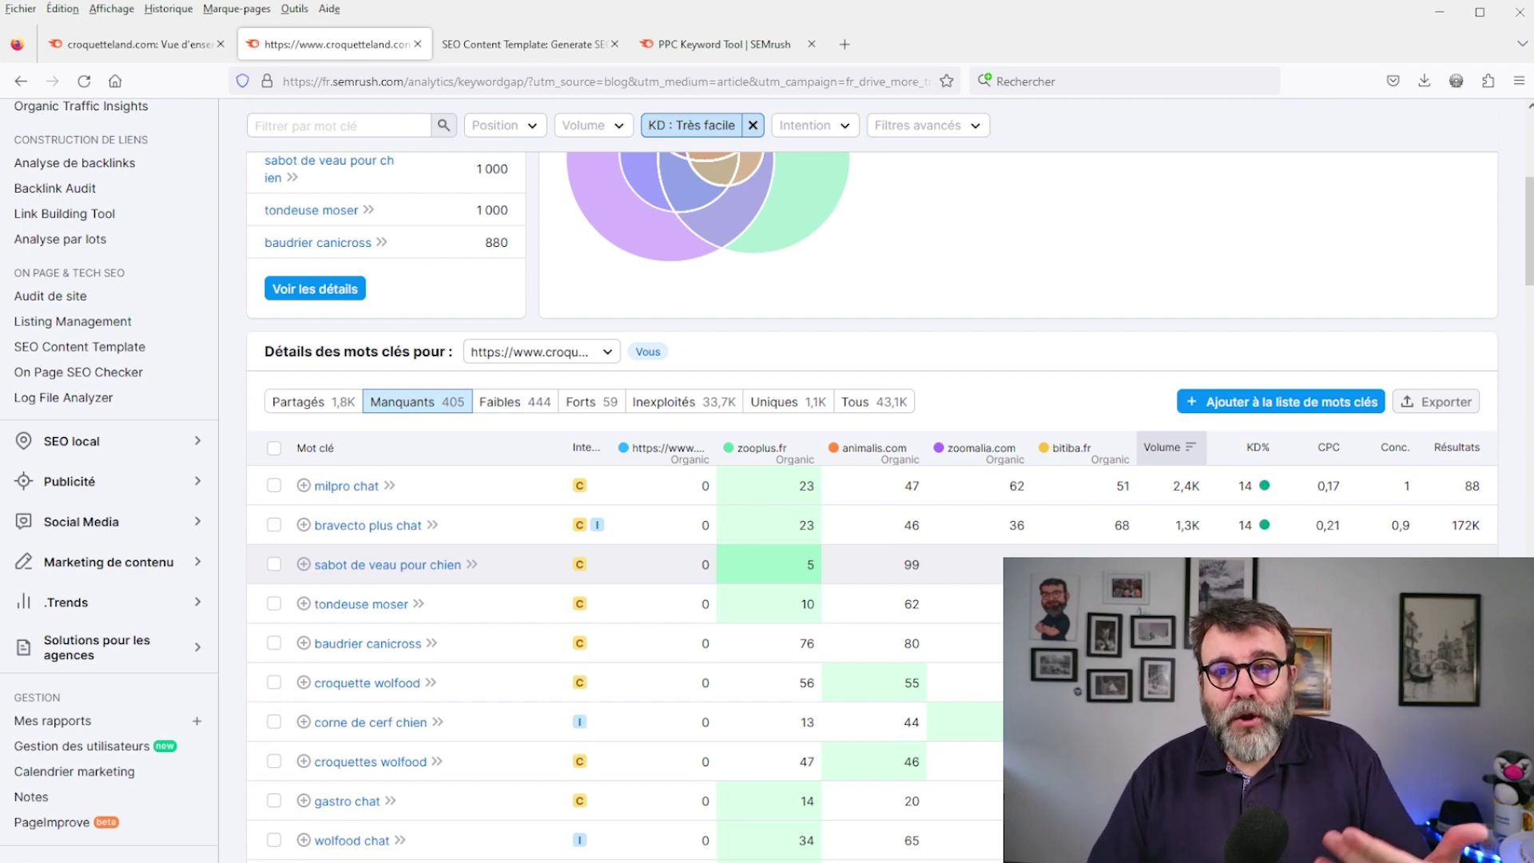
- Review the SEO Content Template recommendations for "arbre a chat", including rivals, backlinks, readability, text length and competitors' keyword usage
click(525, 48)
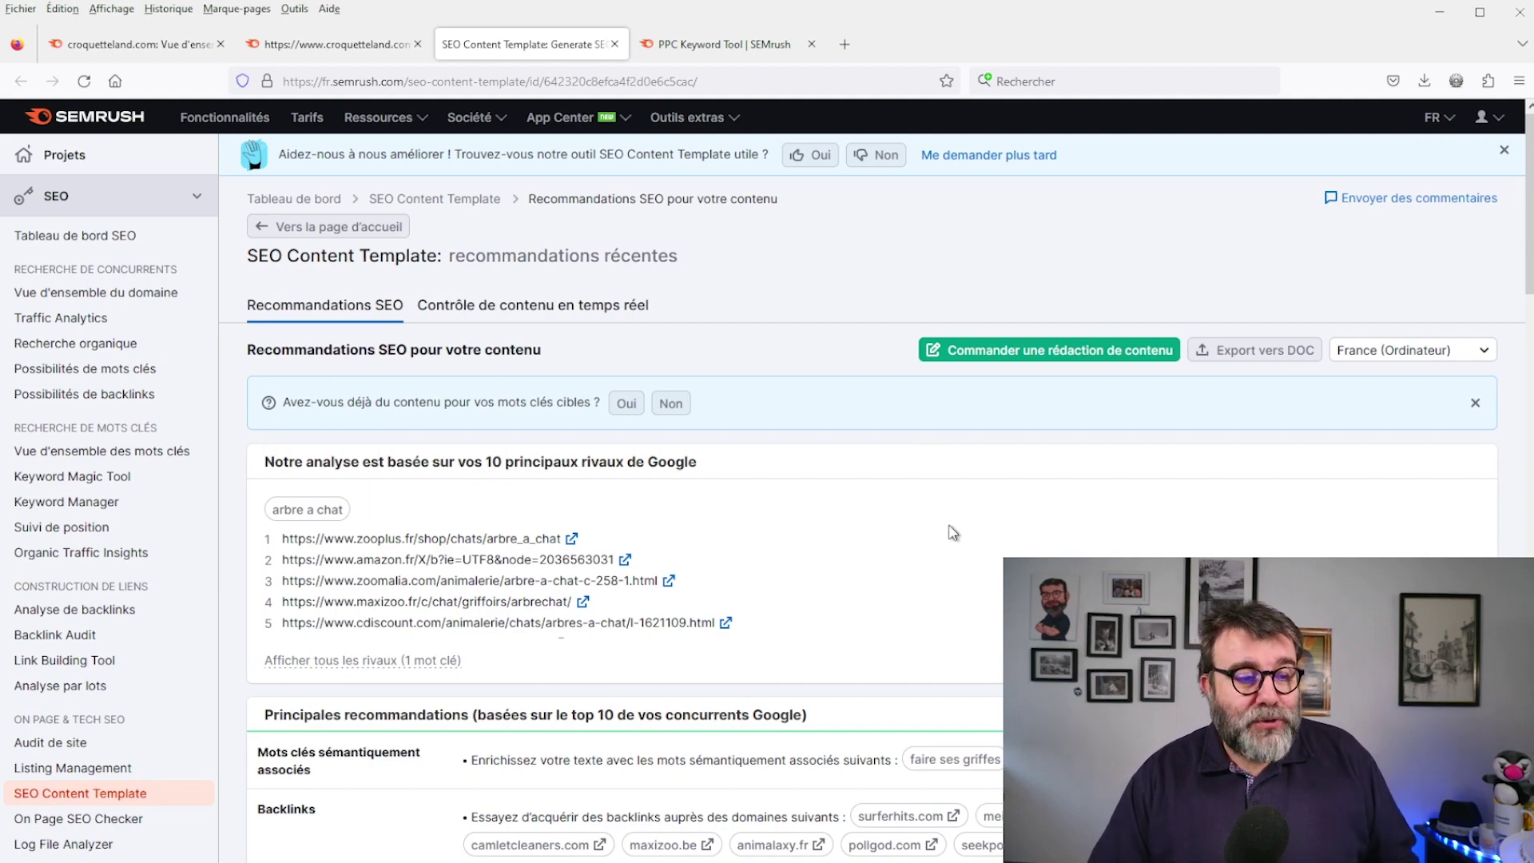
scroll(994, 531, down, 5)
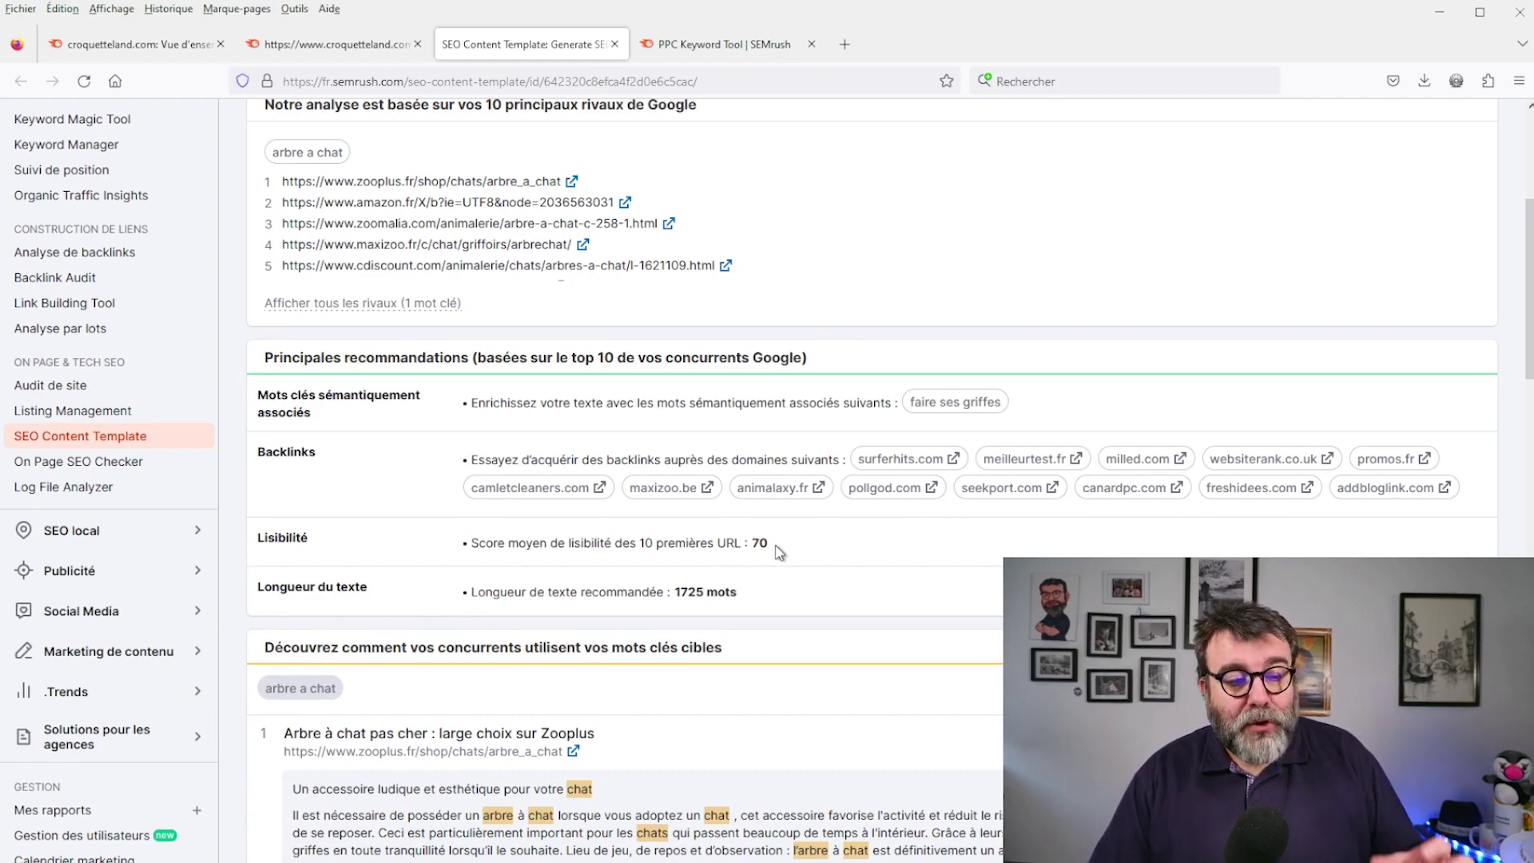
scroll(767, 551, down, 5)
scroll(781, 555, down, 10)
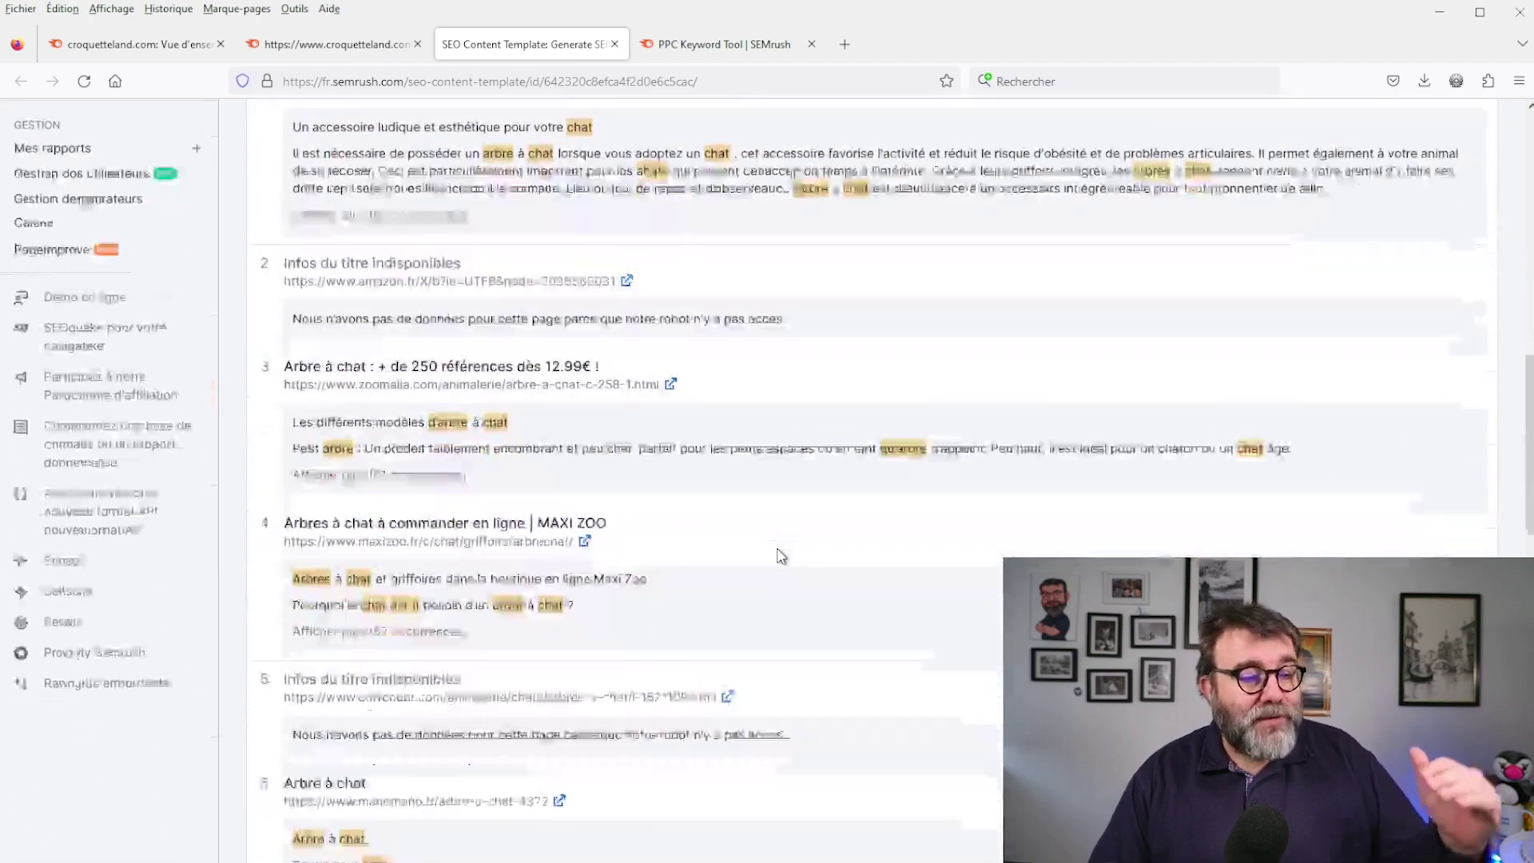
scroll(781, 555, up, 5)
scroll(782, 558, up, 14)
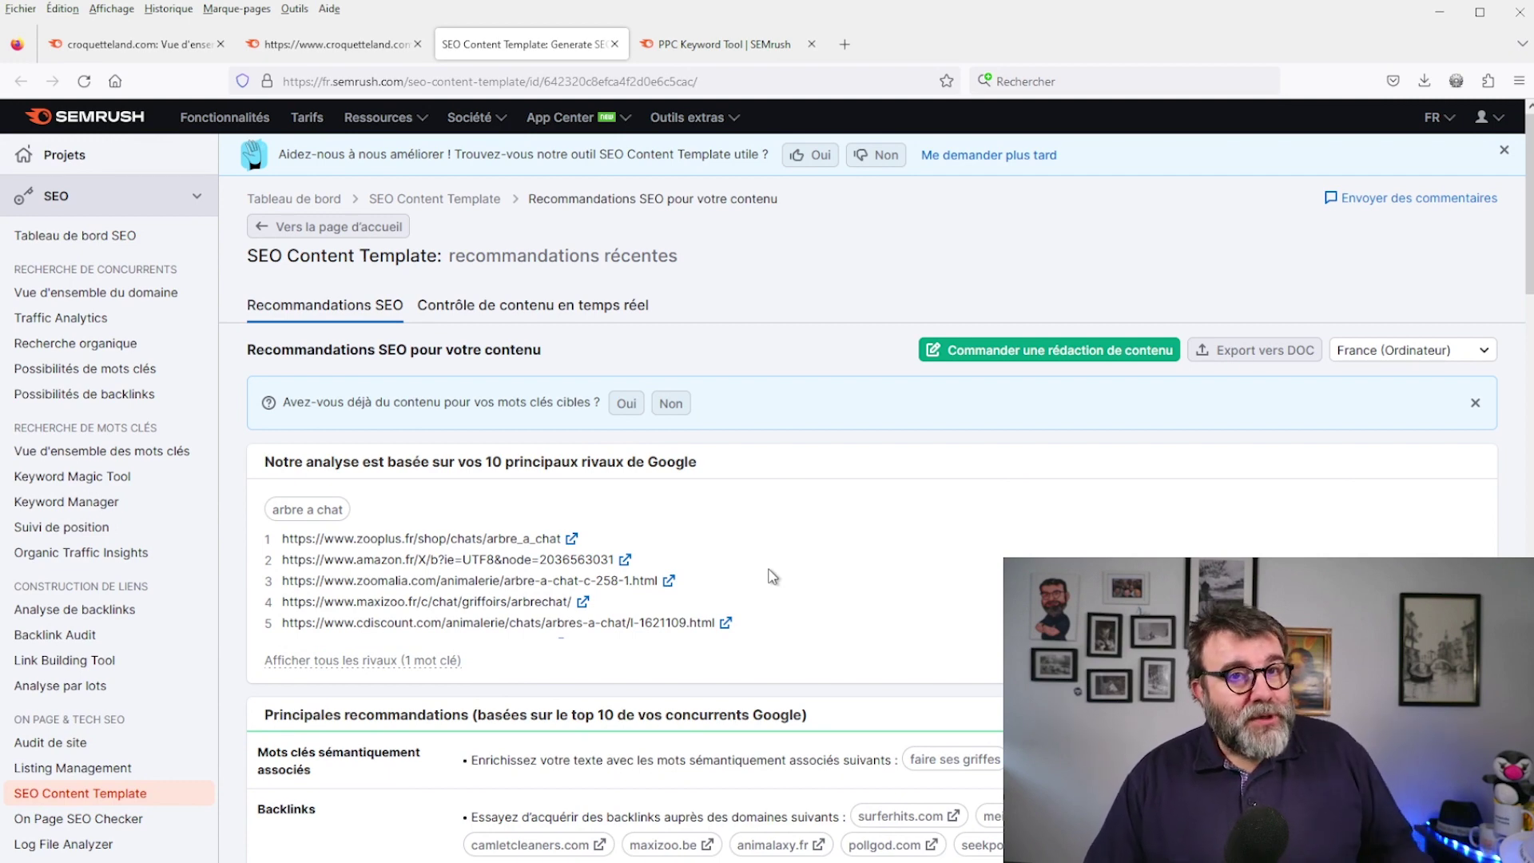
- Bring up the PPC Keyword Tool for croquetteland.com
click(692, 48)
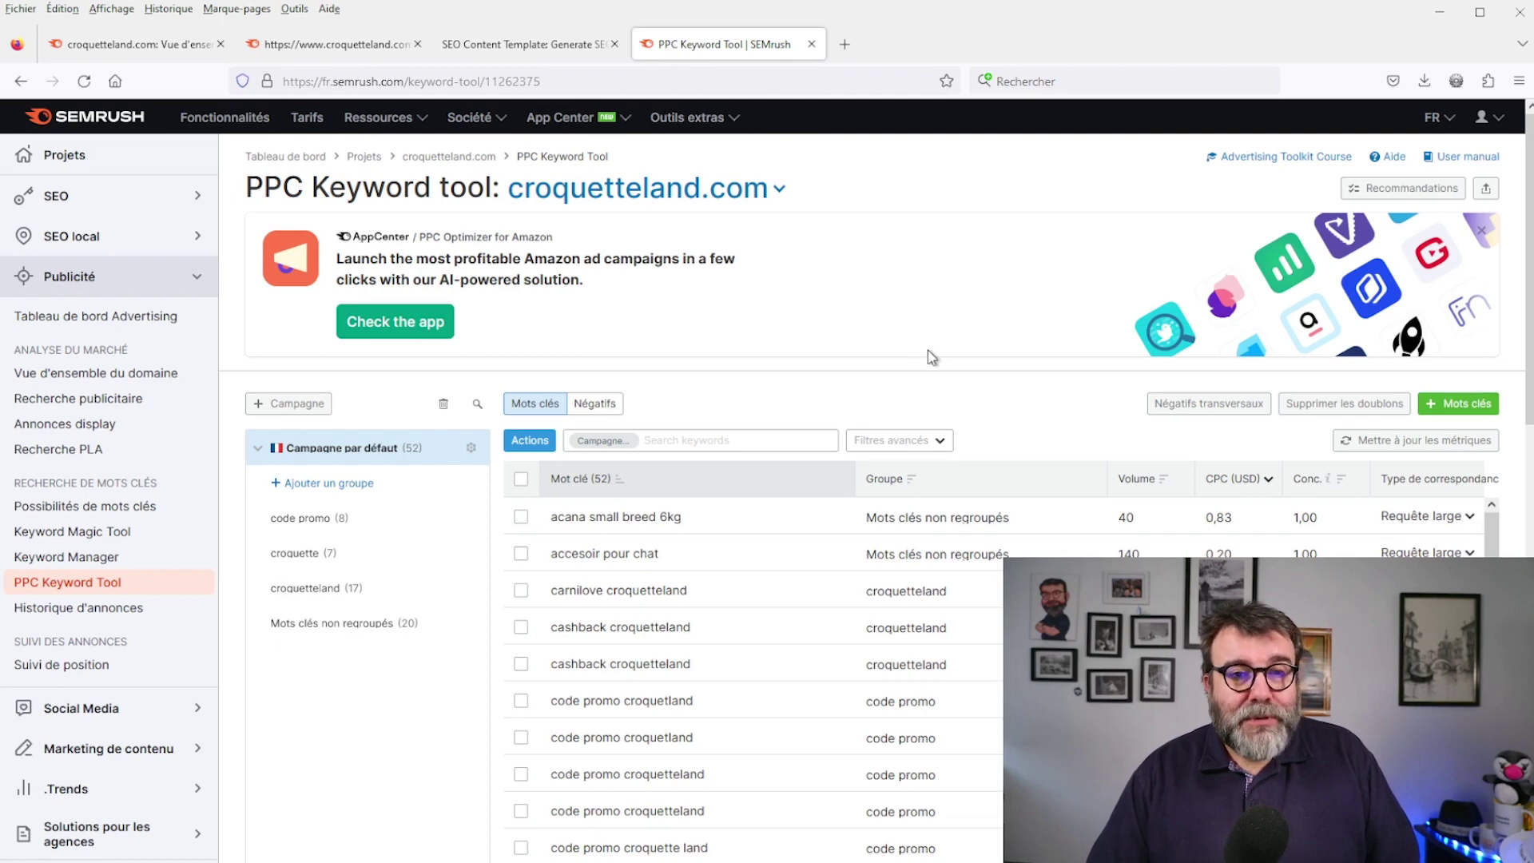